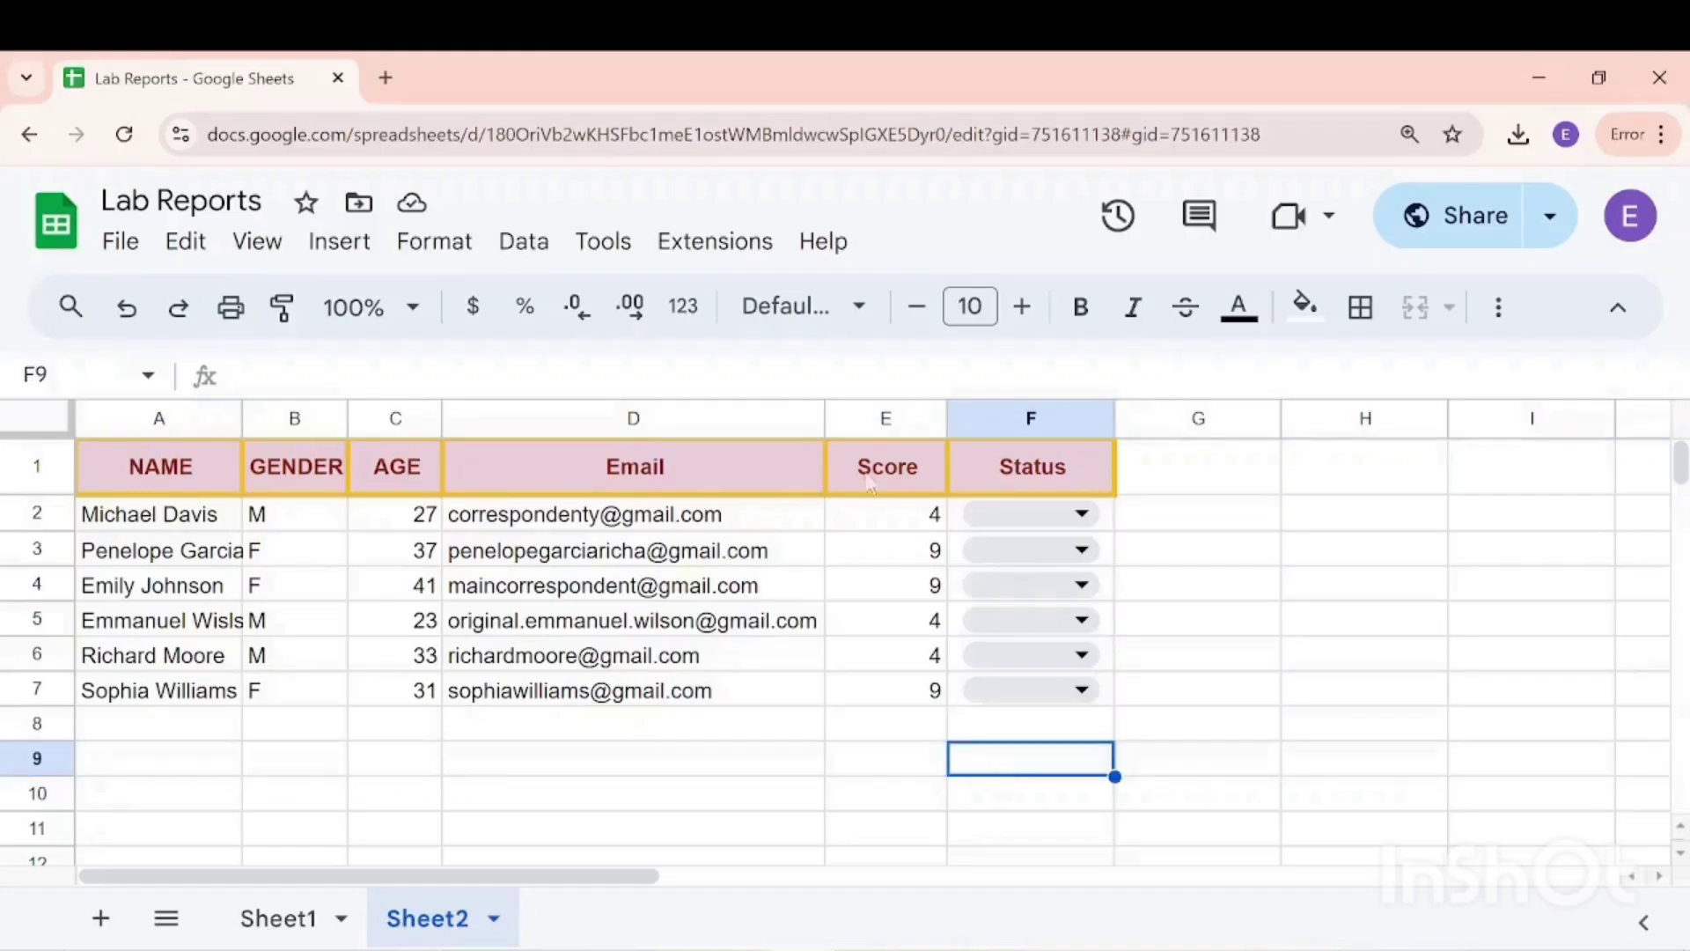
Look up the AutoEmail from Sheets add-on in the marketplace and view its details
click(684, 255)
mouse_move(751, 297)
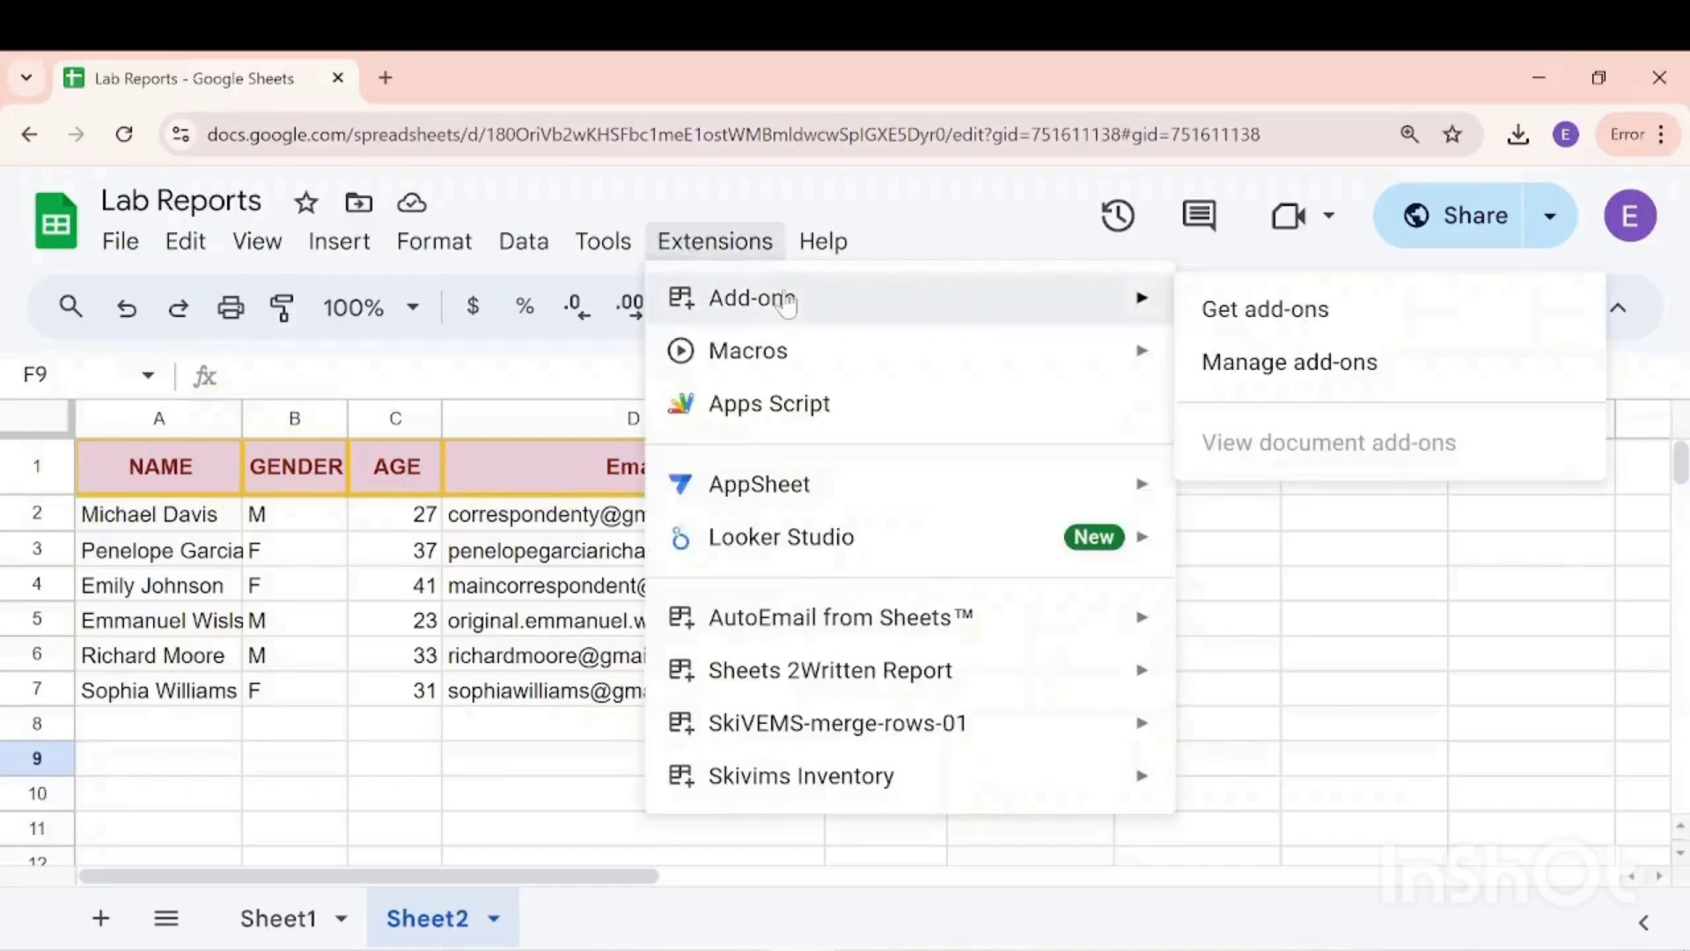
click(1241, 307)
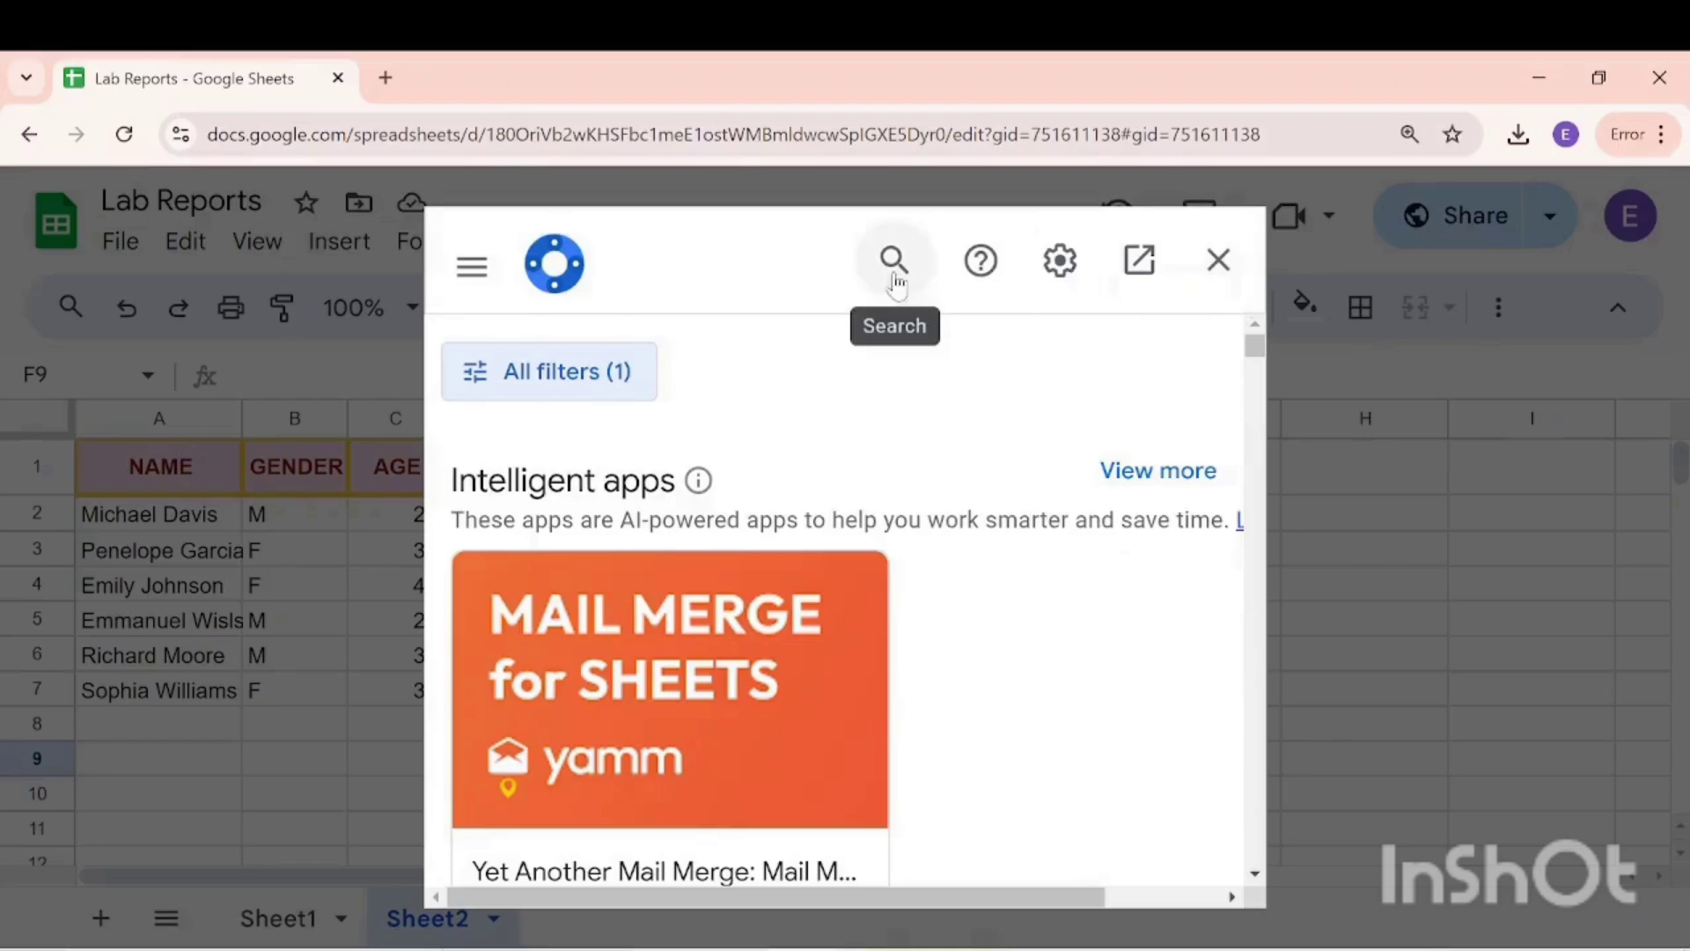
click(894, 267)
text(autoemail from sheets)
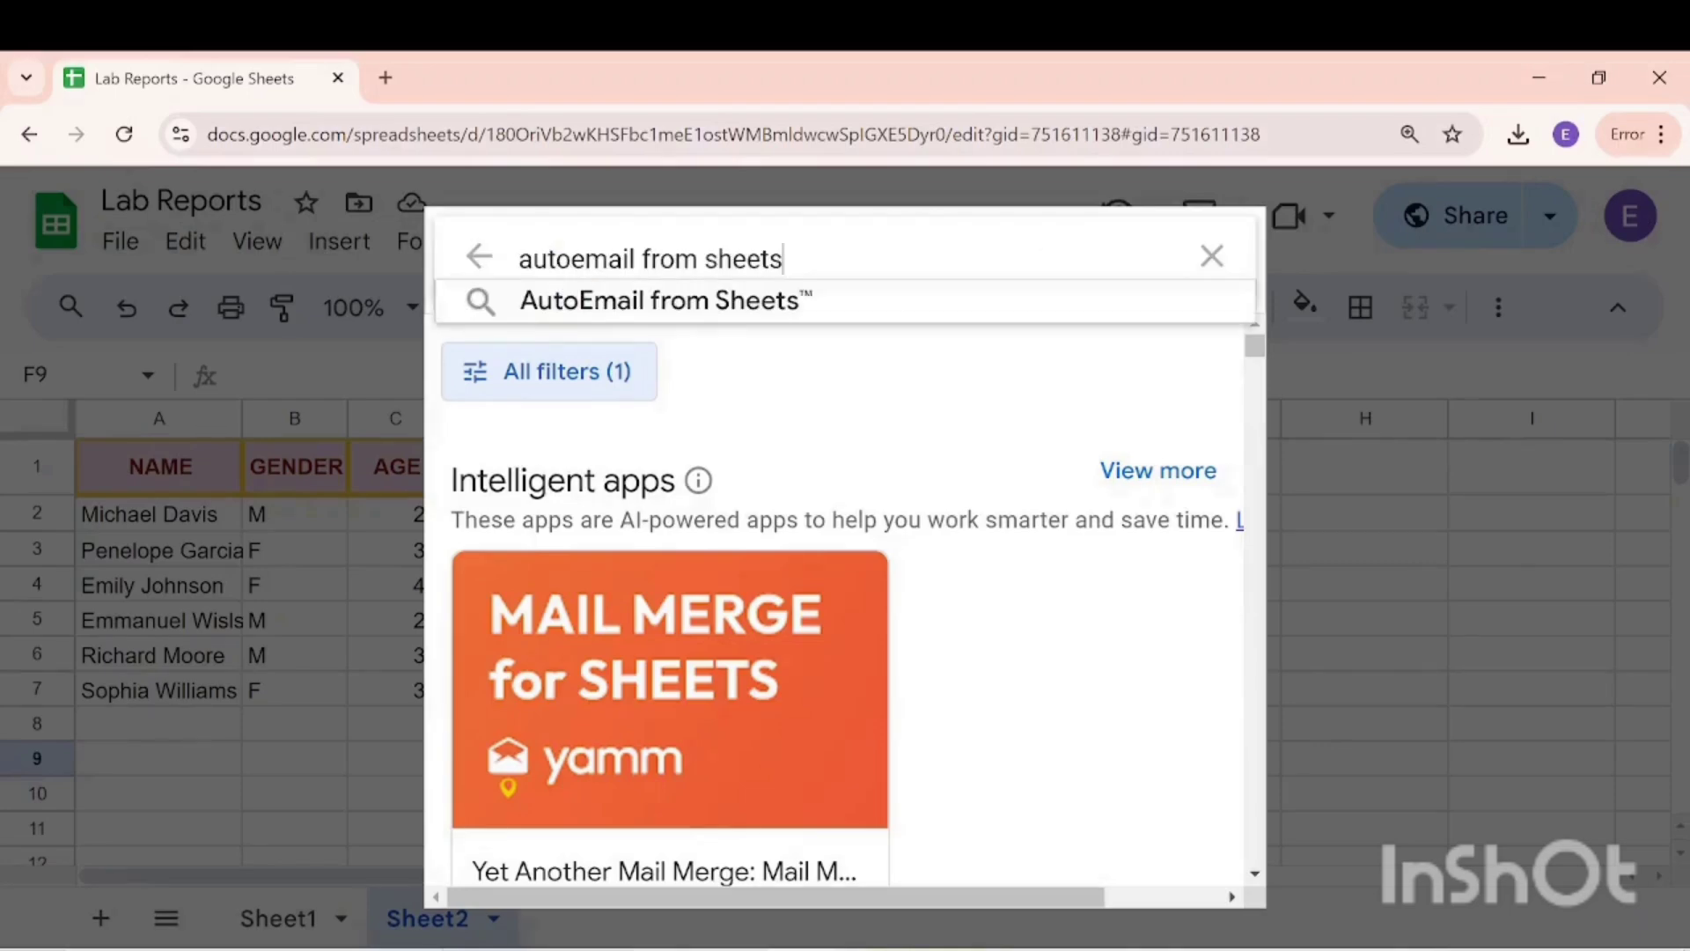
click(877, 315)
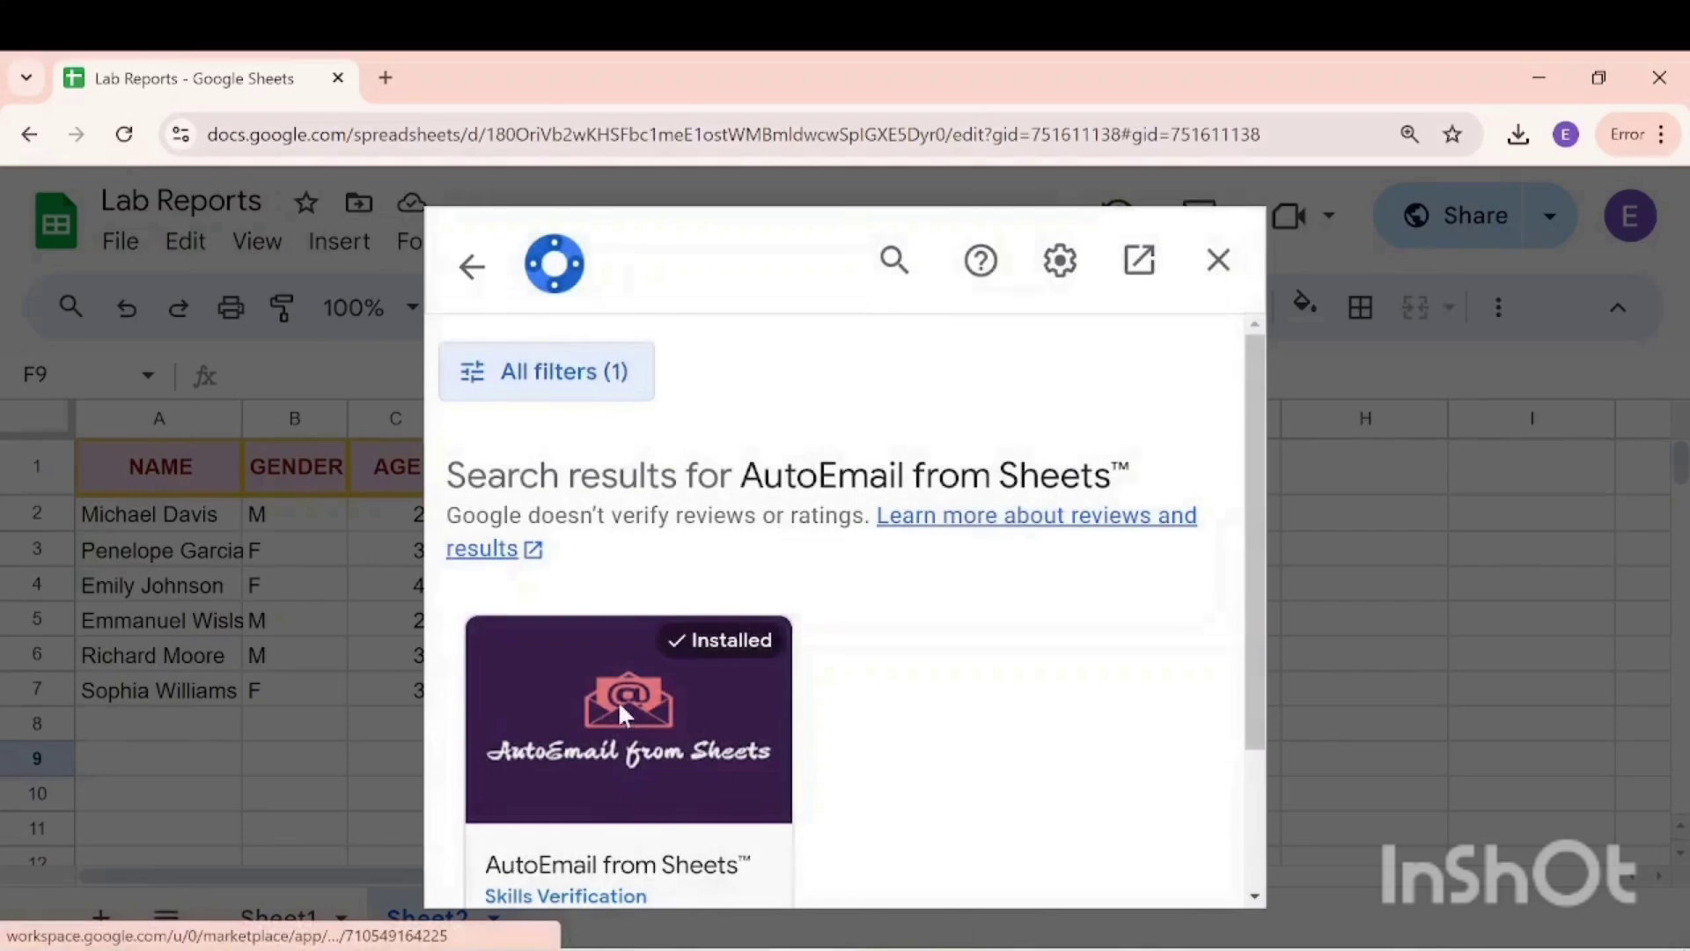
click(620, 713)
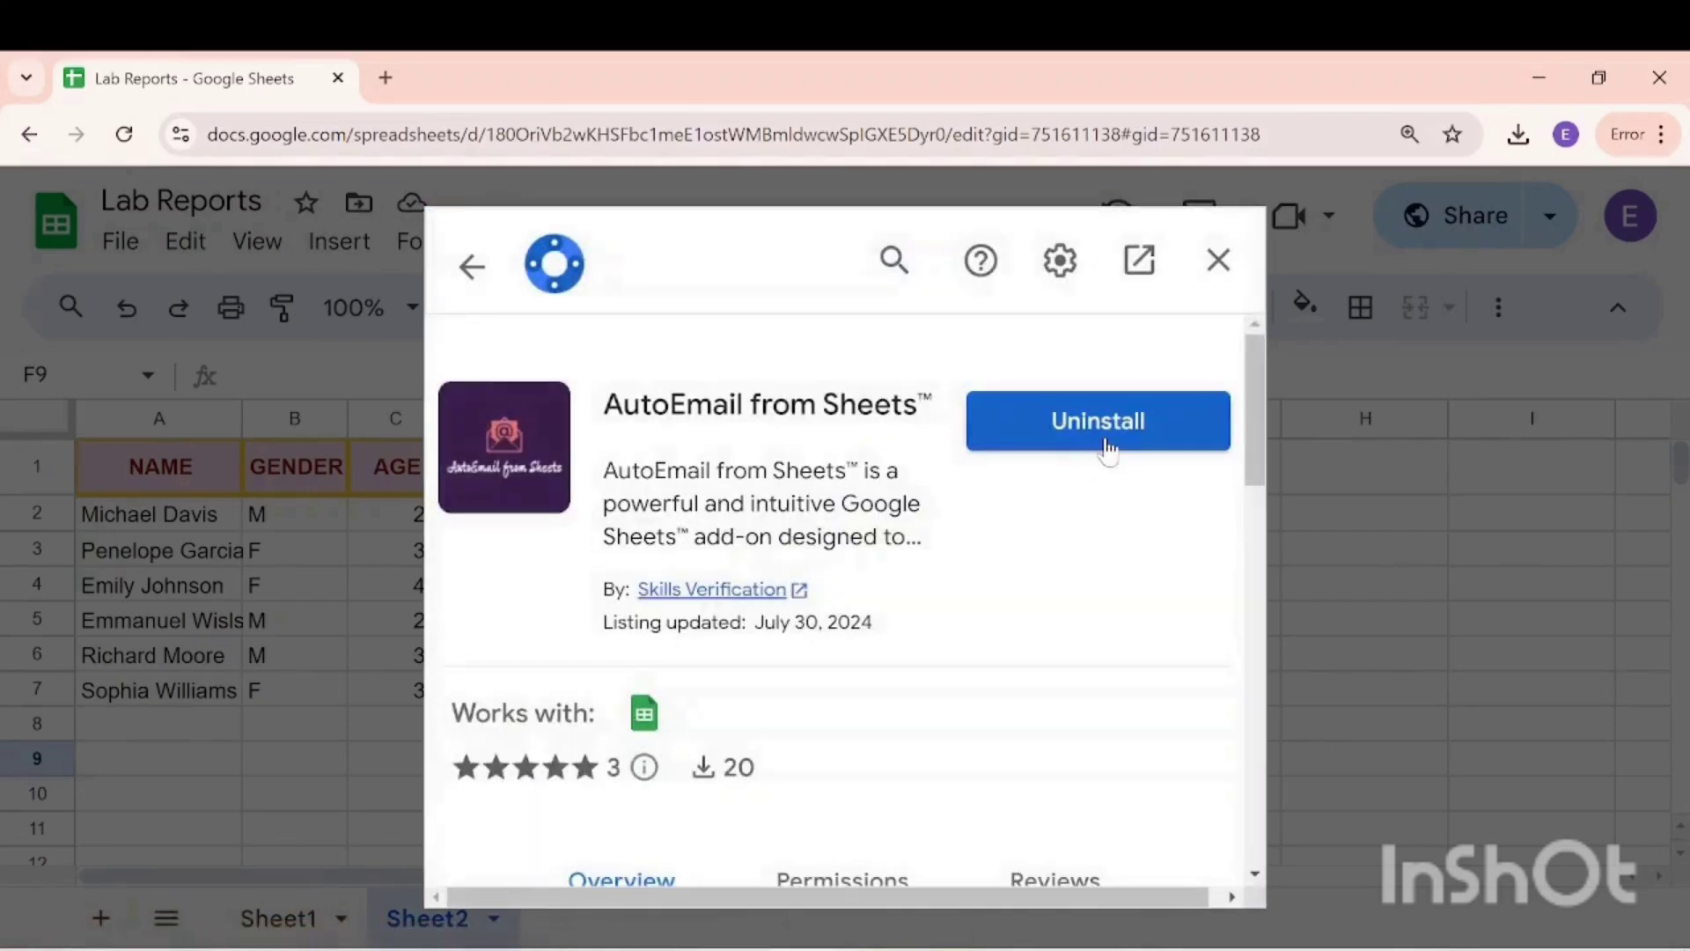
click(1217, 261)
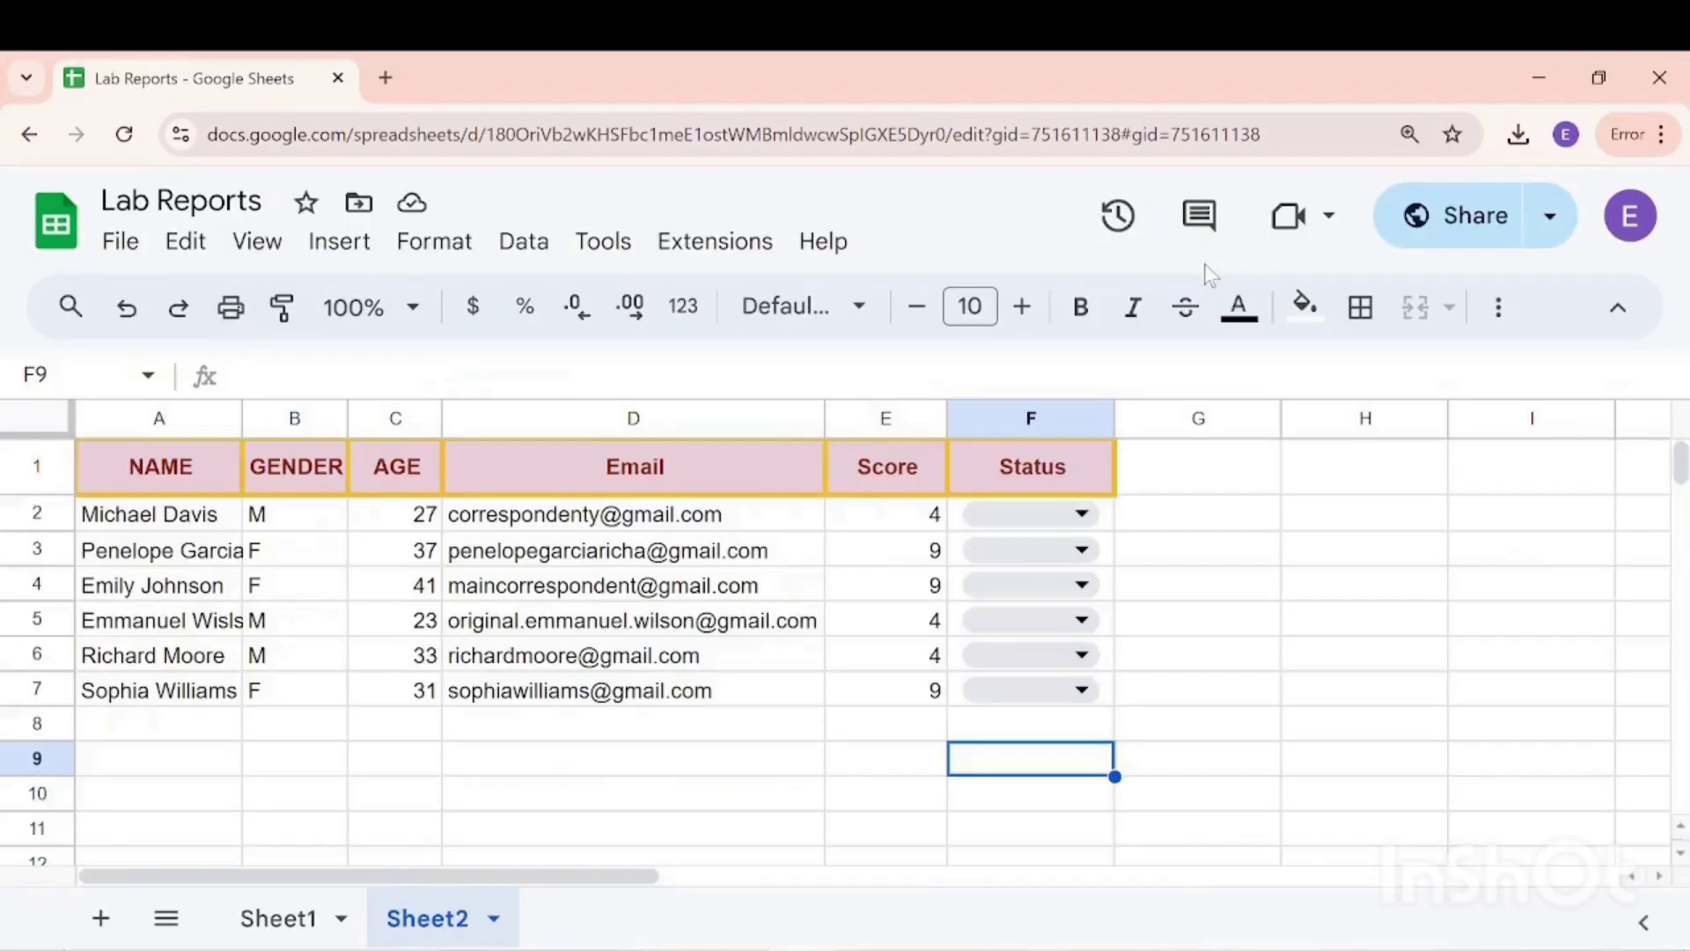
Launch AutoEmail from Sheets' Send Emails sidebar and set the Email Column to D
click(710, 244)
mouse_move(841, 617)
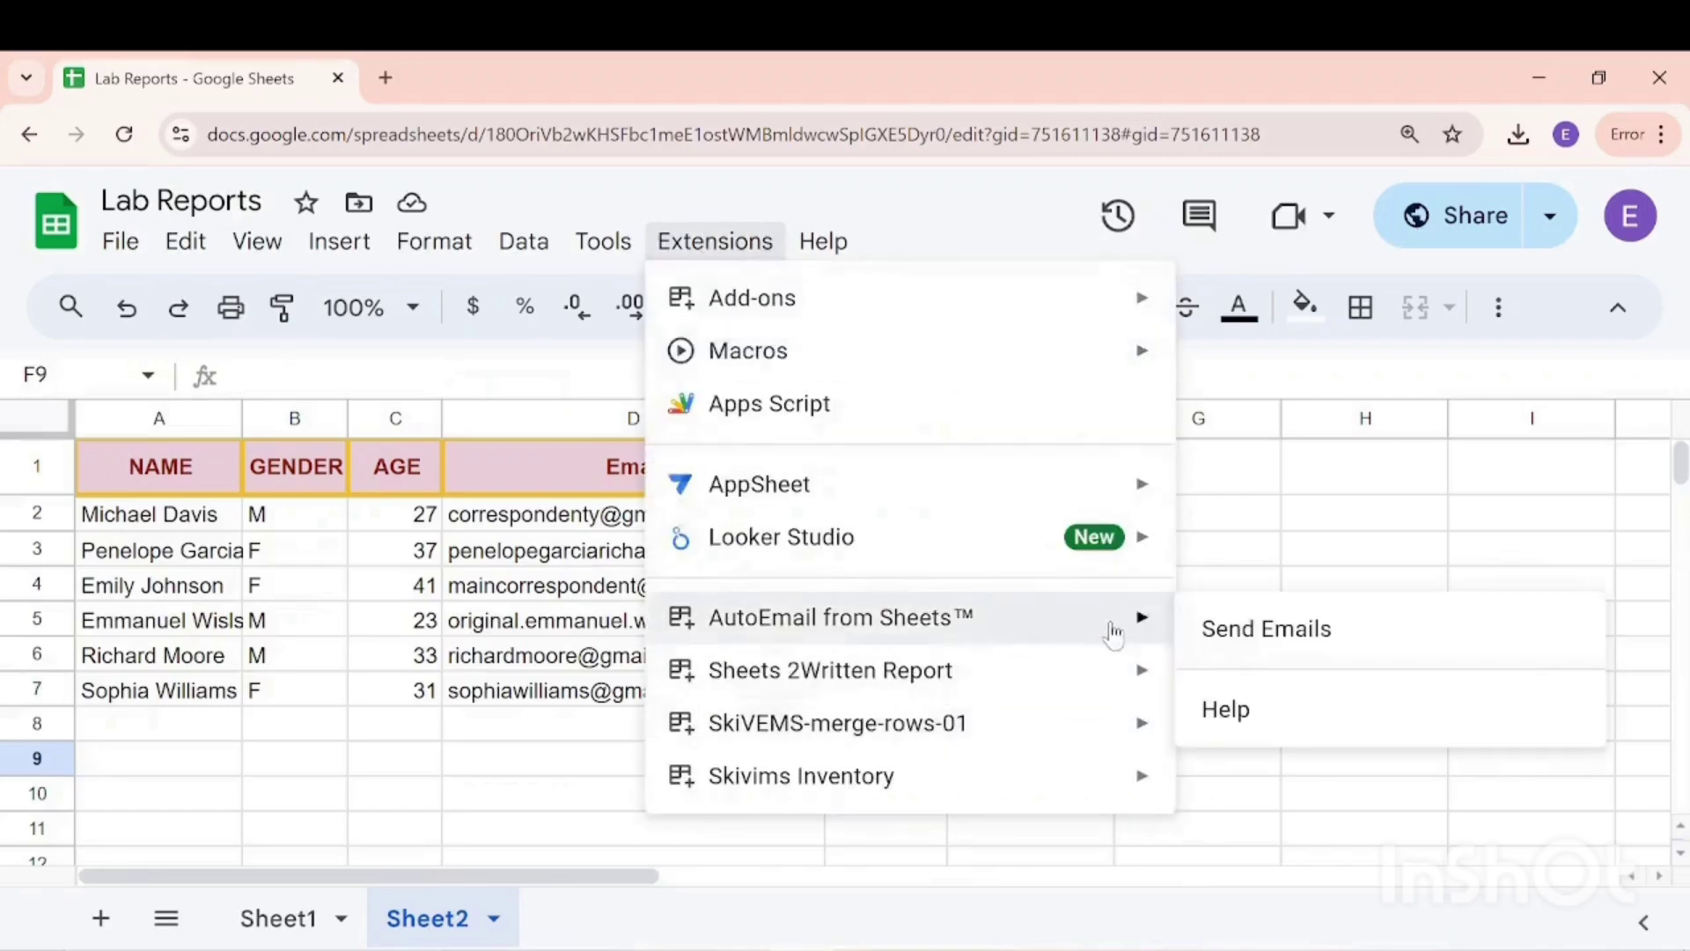
click(1225, 631)
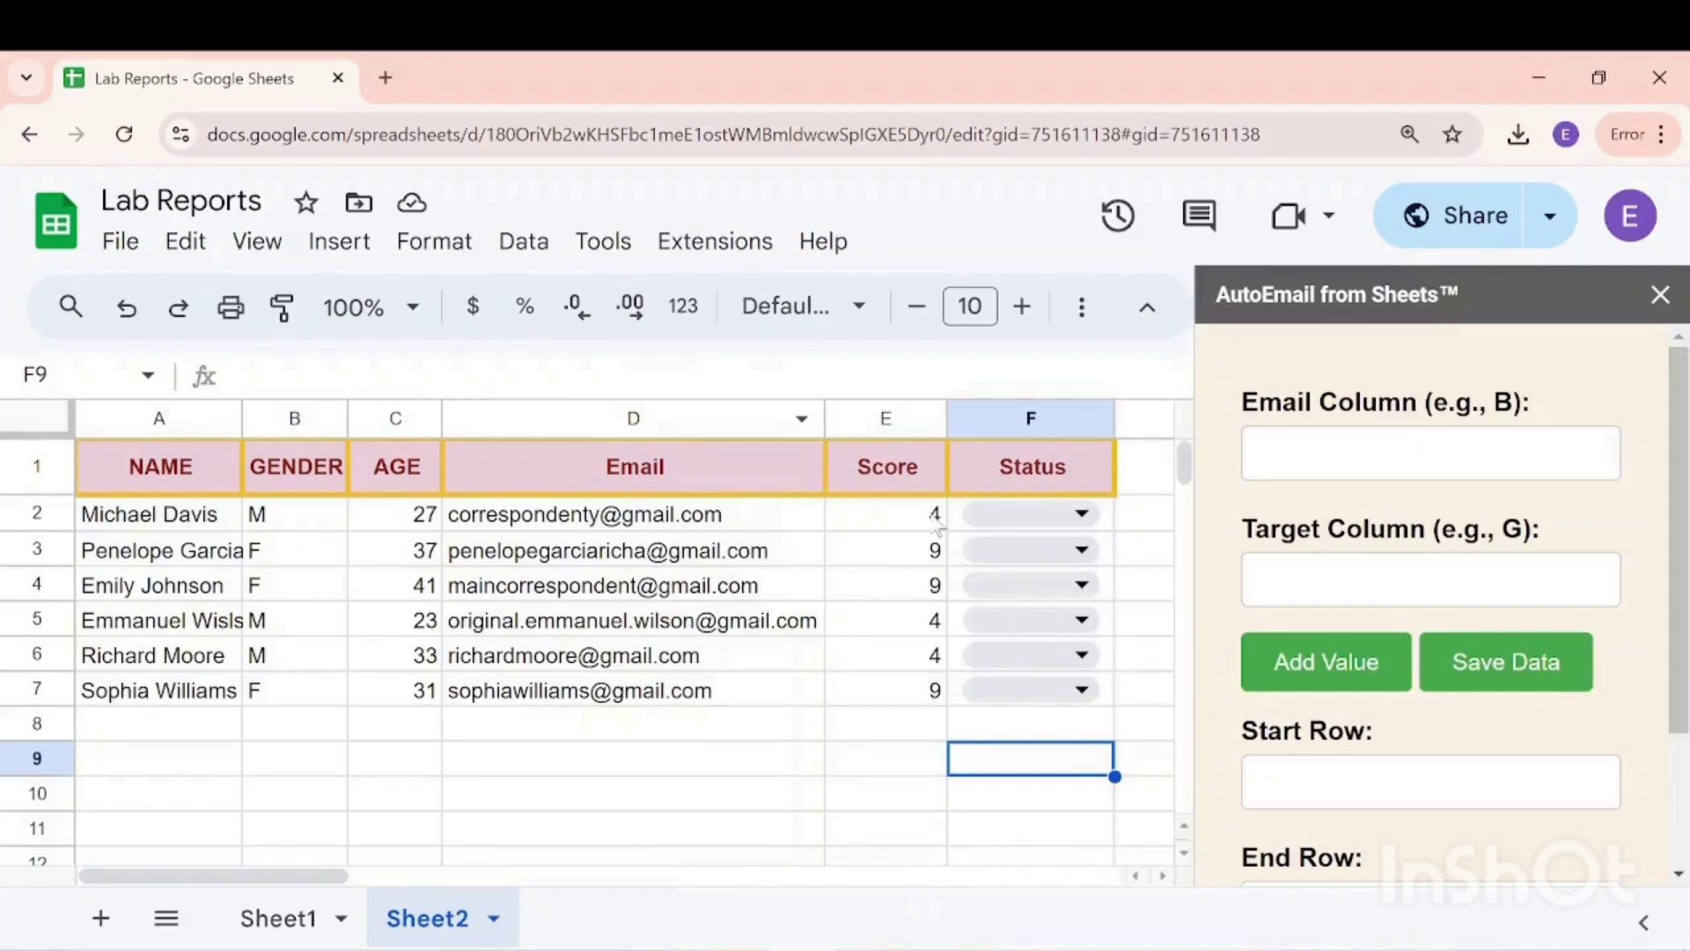
click(1431, 453)
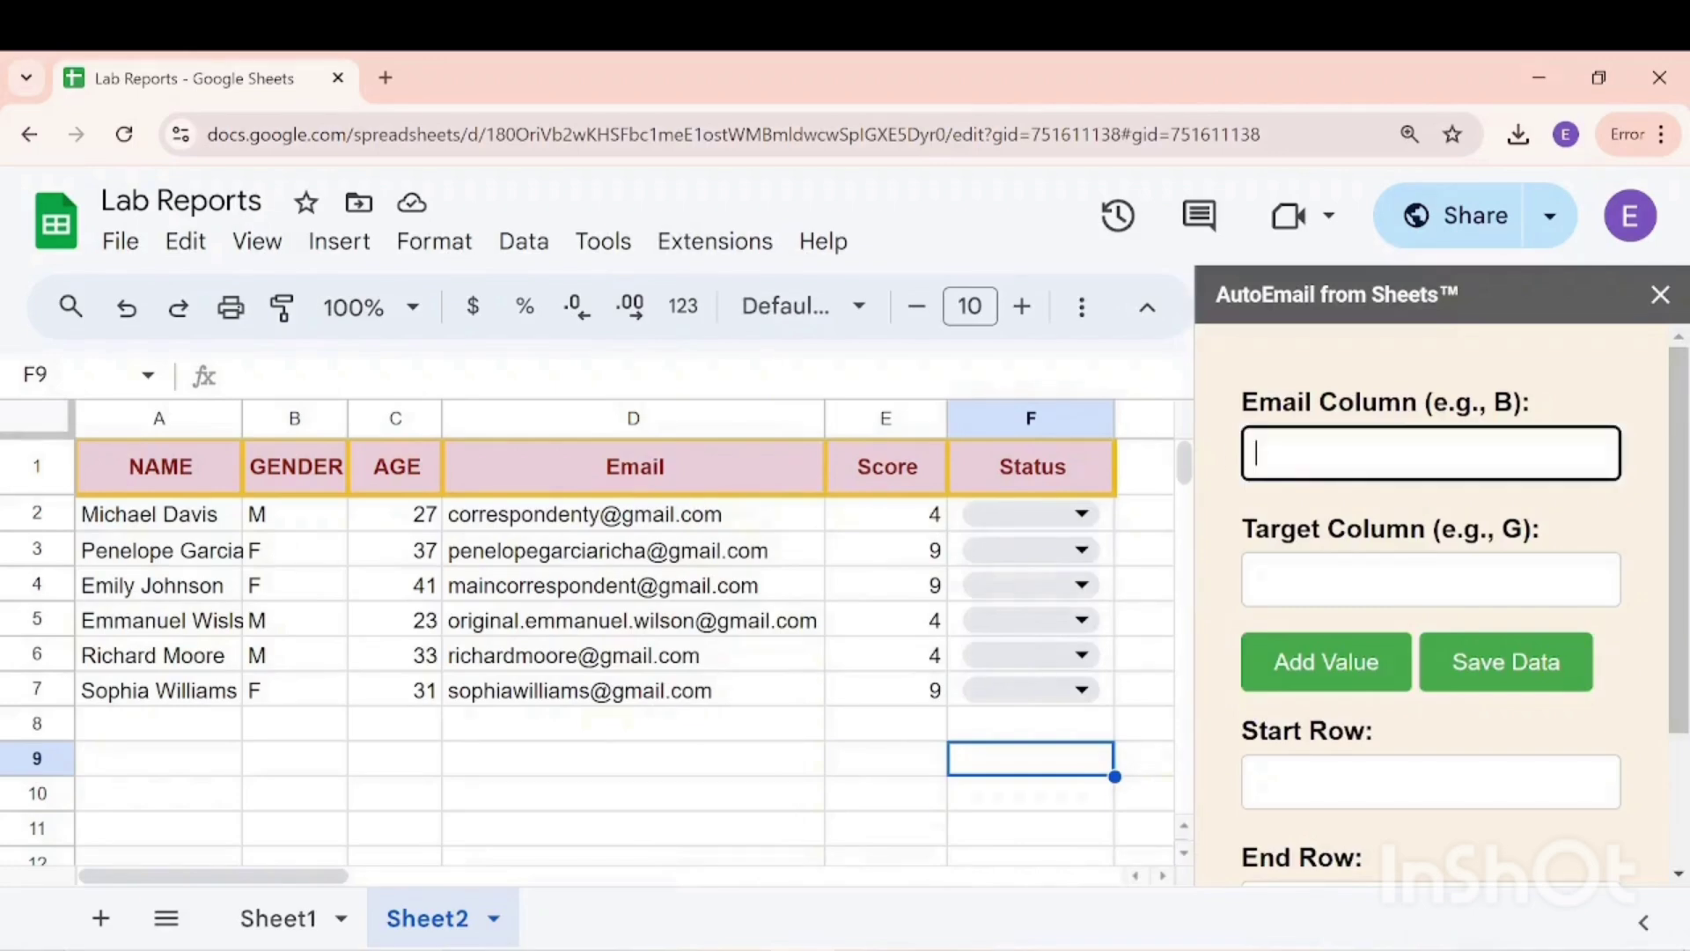
text(D)
Mark F2 as disapprove and F3 as approve, then set the Target Column to F
click(1030, 514)
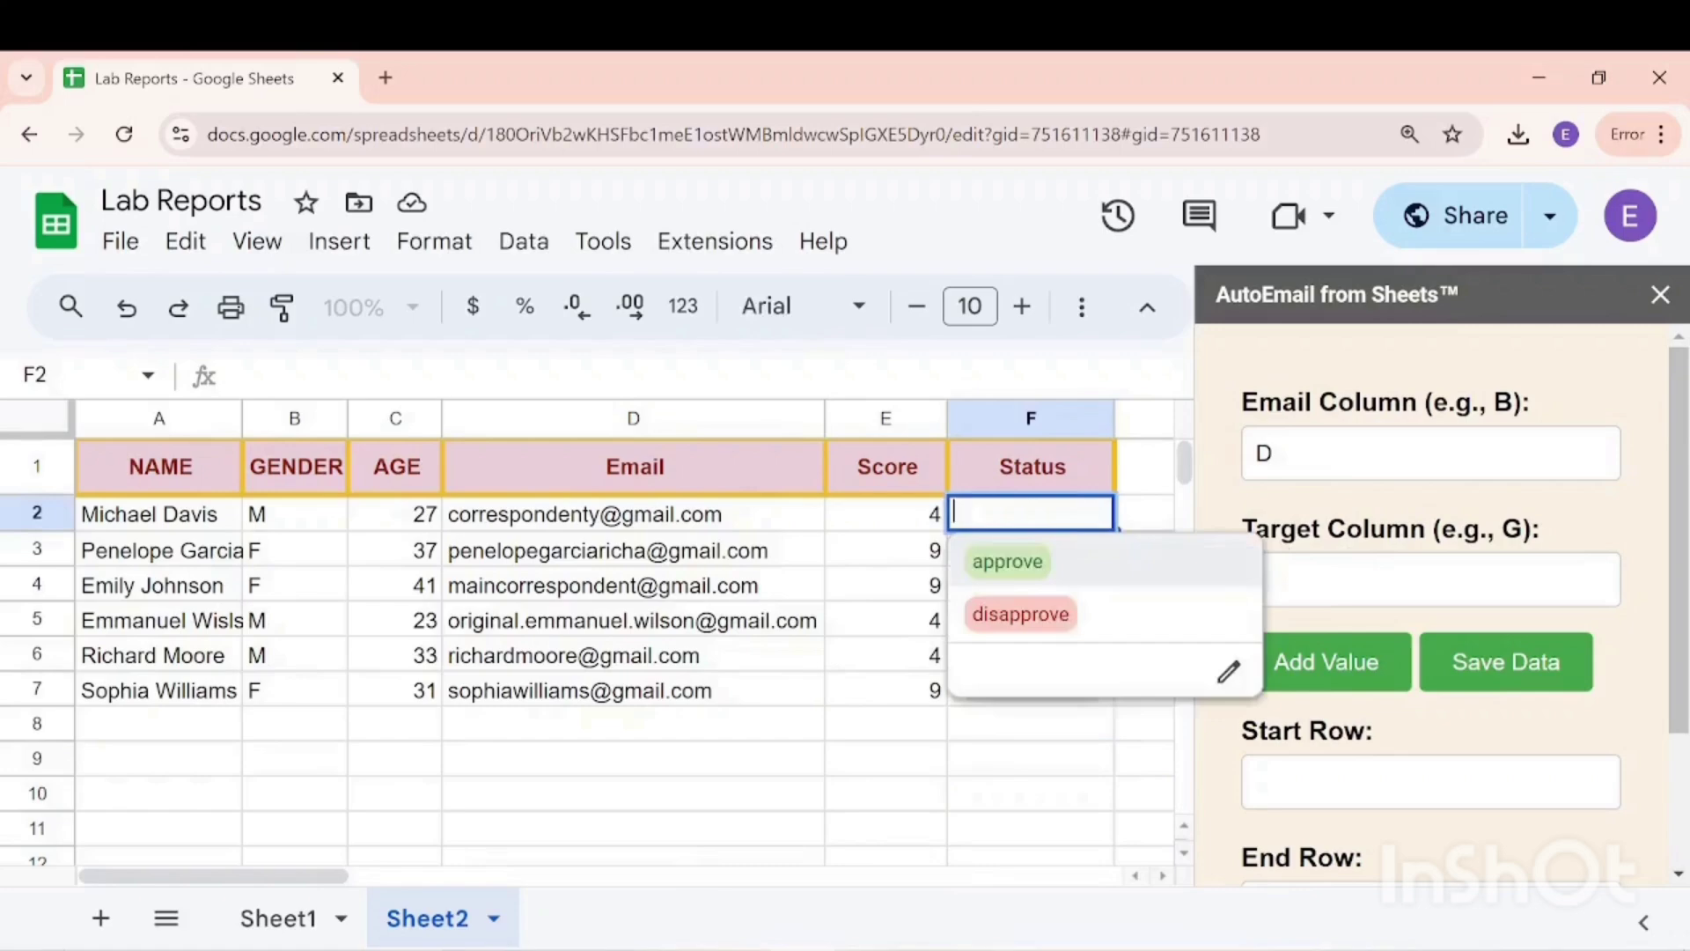
click(1020, 612)
click(1031, 550)
click(1017, 598)
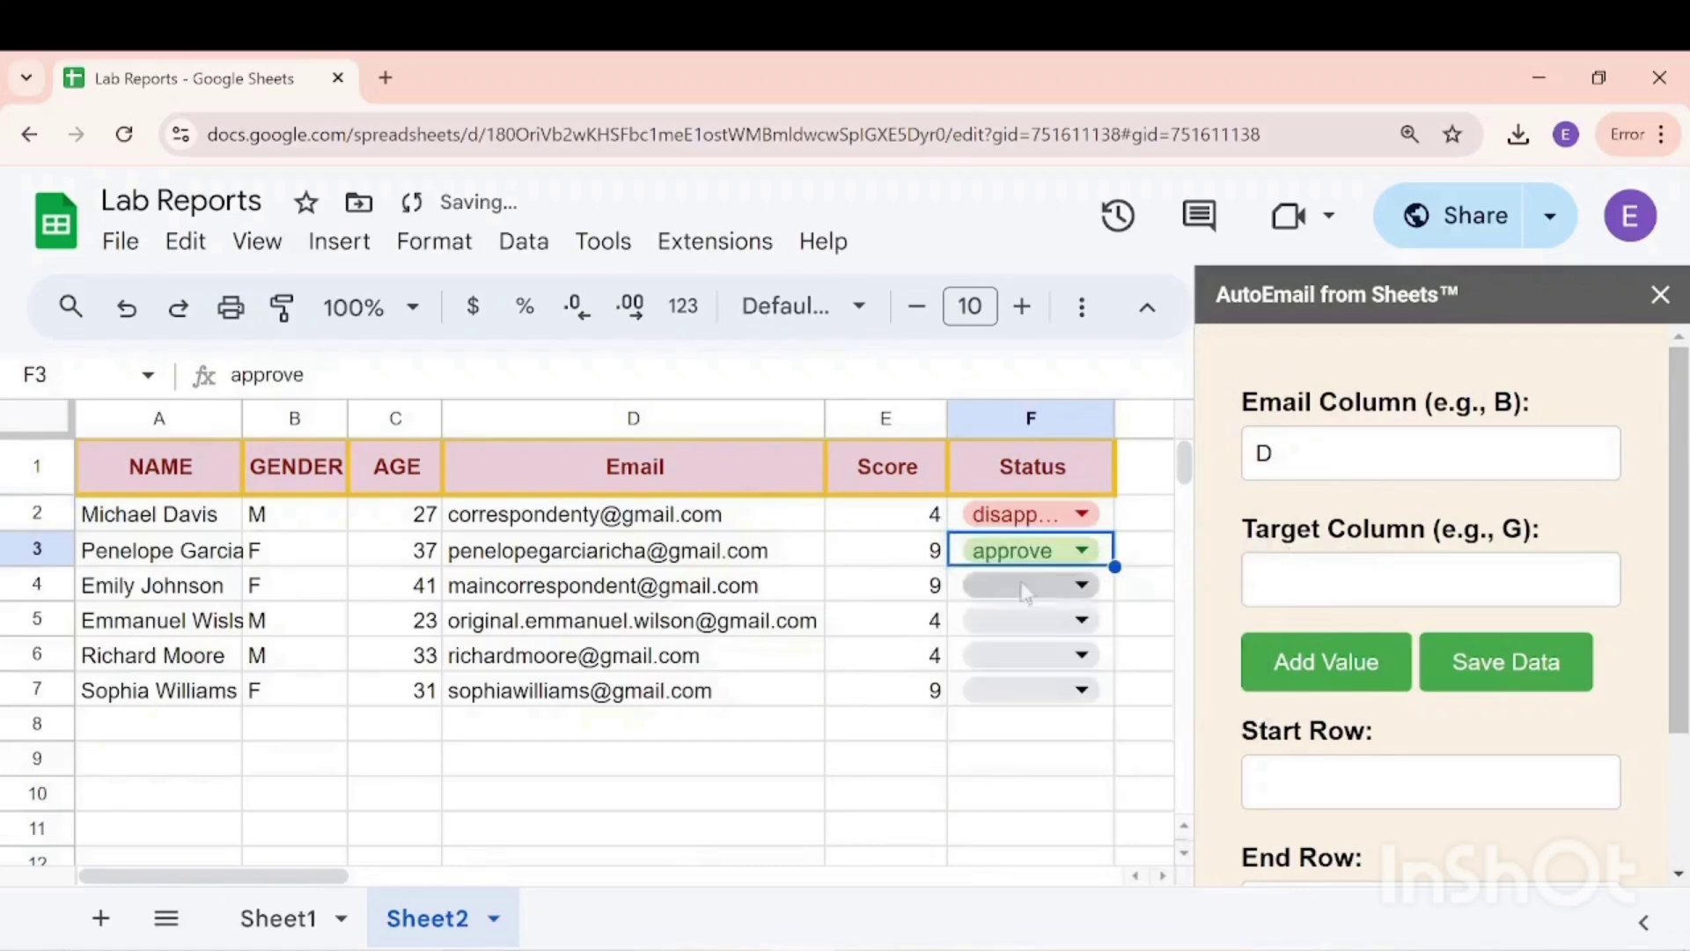
click(1249, 580)
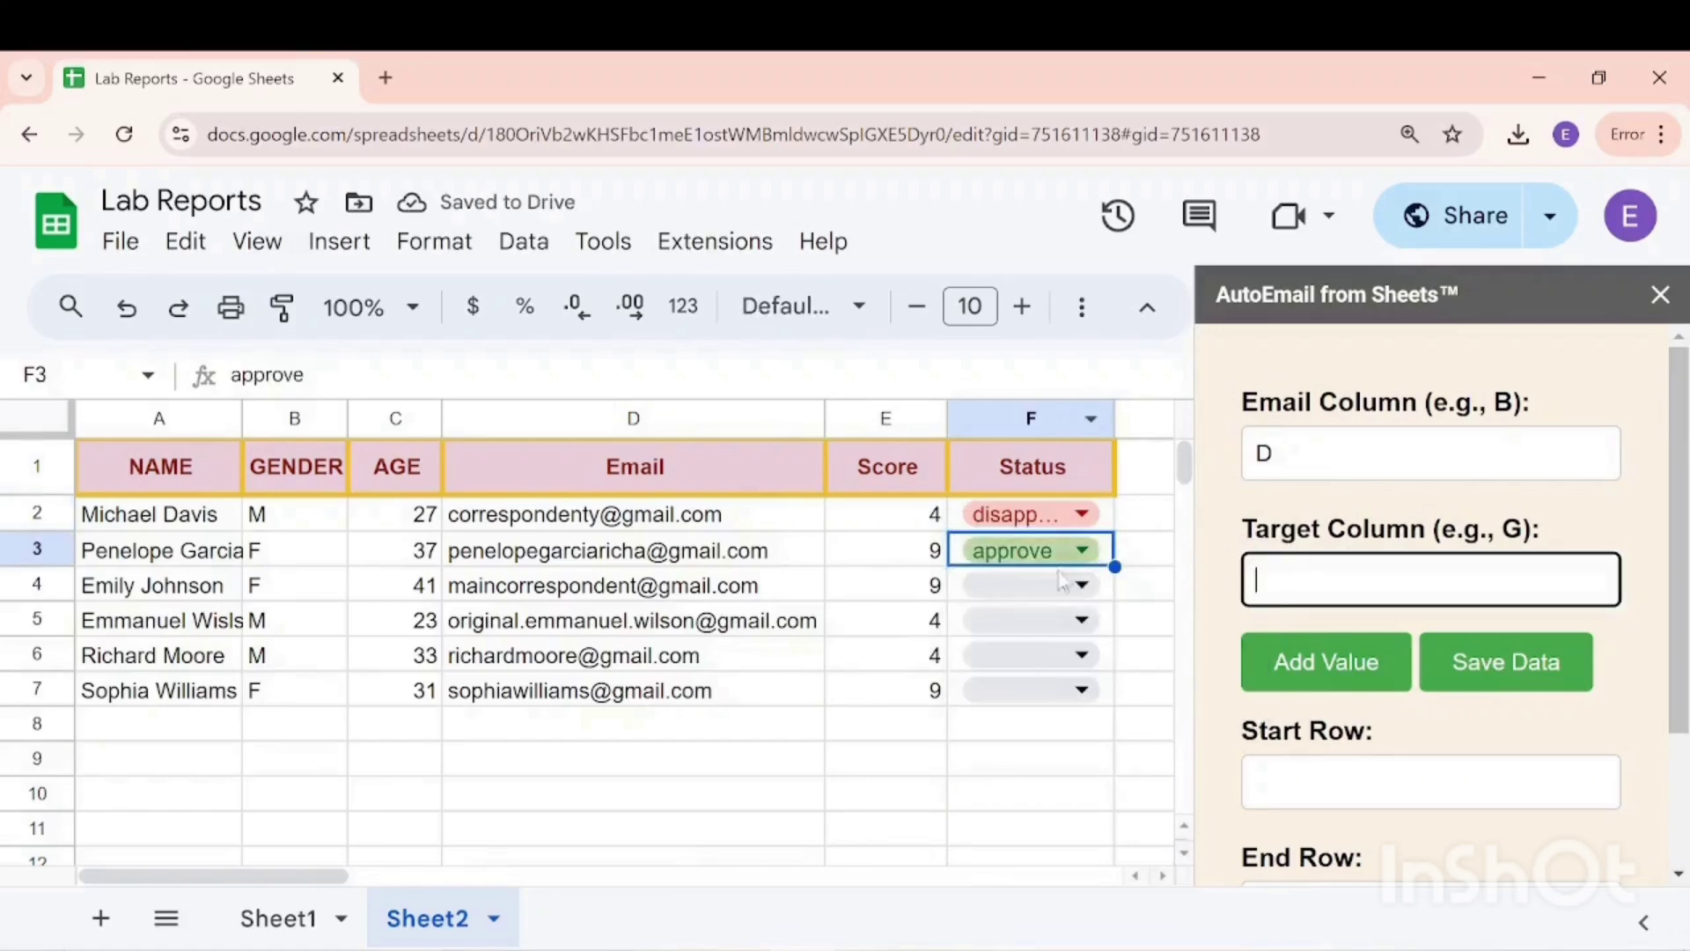
text(F)
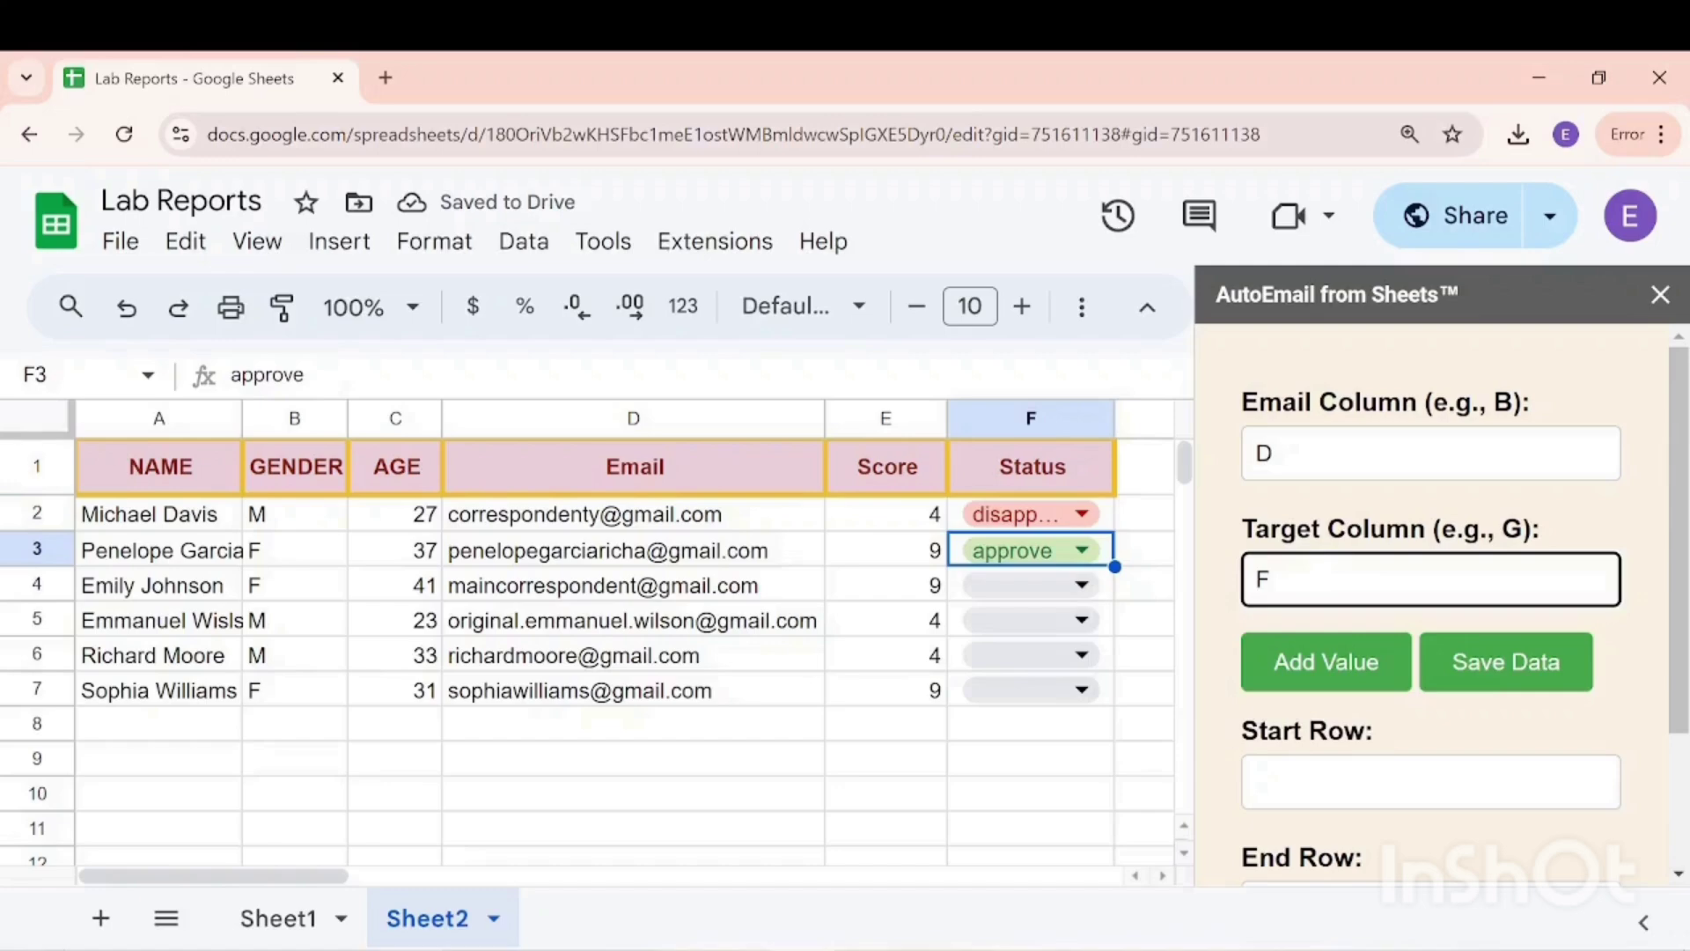
Add a disapprove value entry with its email subject and message body text
click(1326, 667)
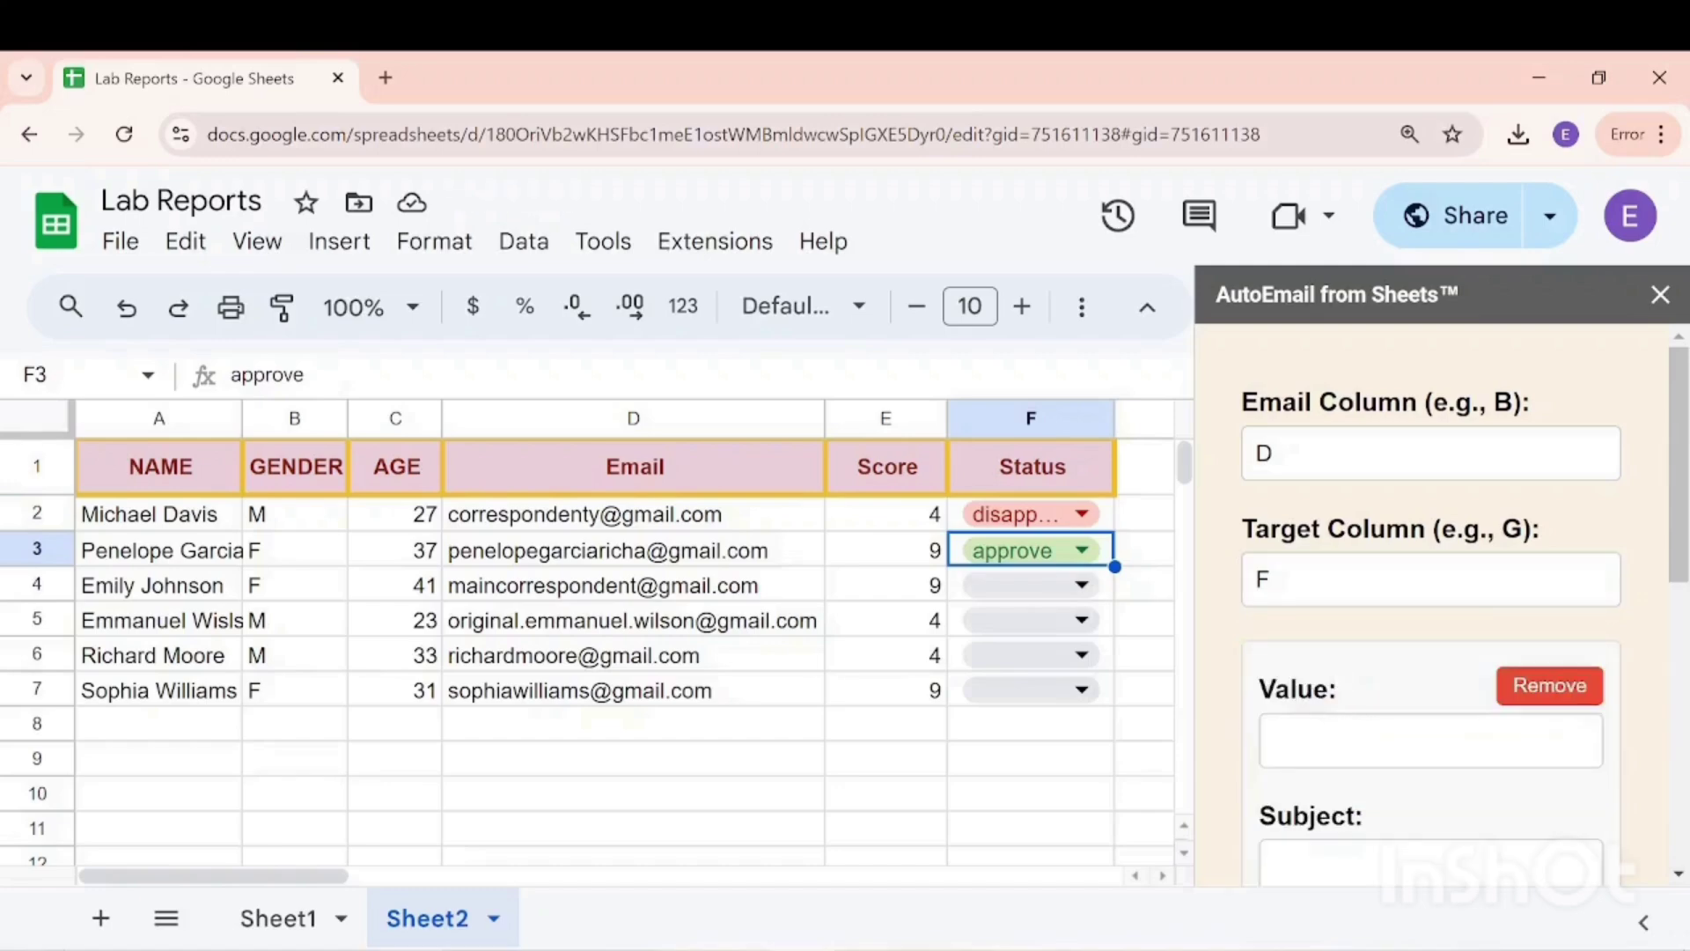
click(1431, 740)
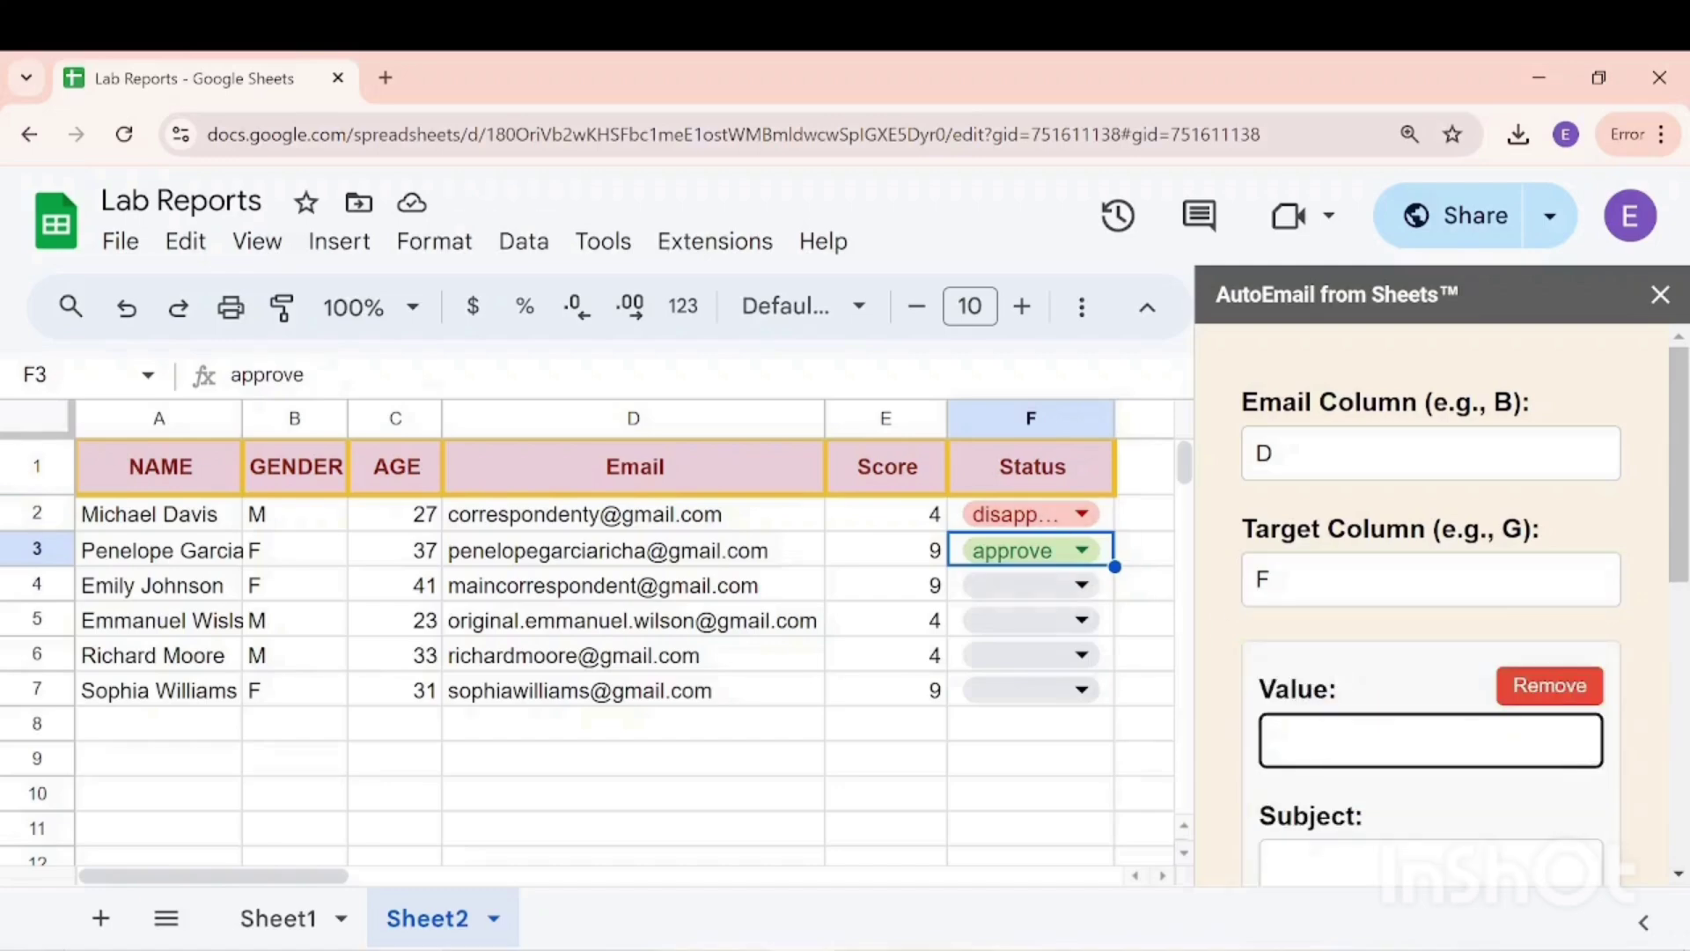
text(DI)
key(BackSpace)
key(BackSpace)
text(sapp)
text(ov)
key(BackSpace)
key(BackSpace)
text(ove)
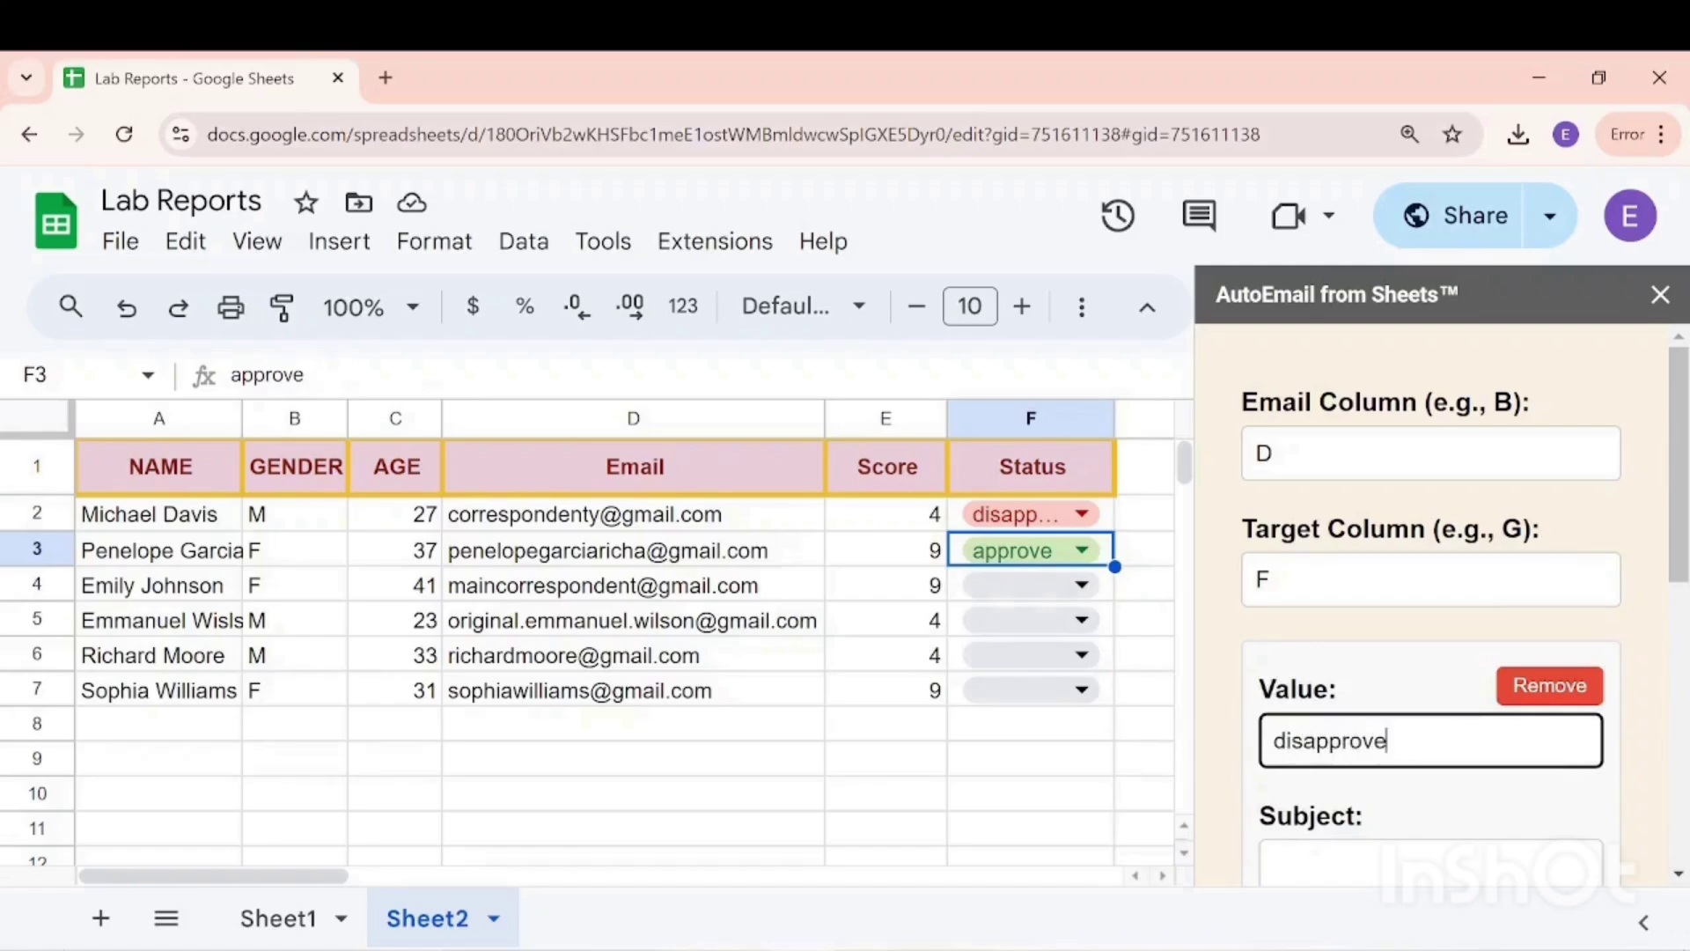
scroll(1440, 608, down, 3)
key(Tab)
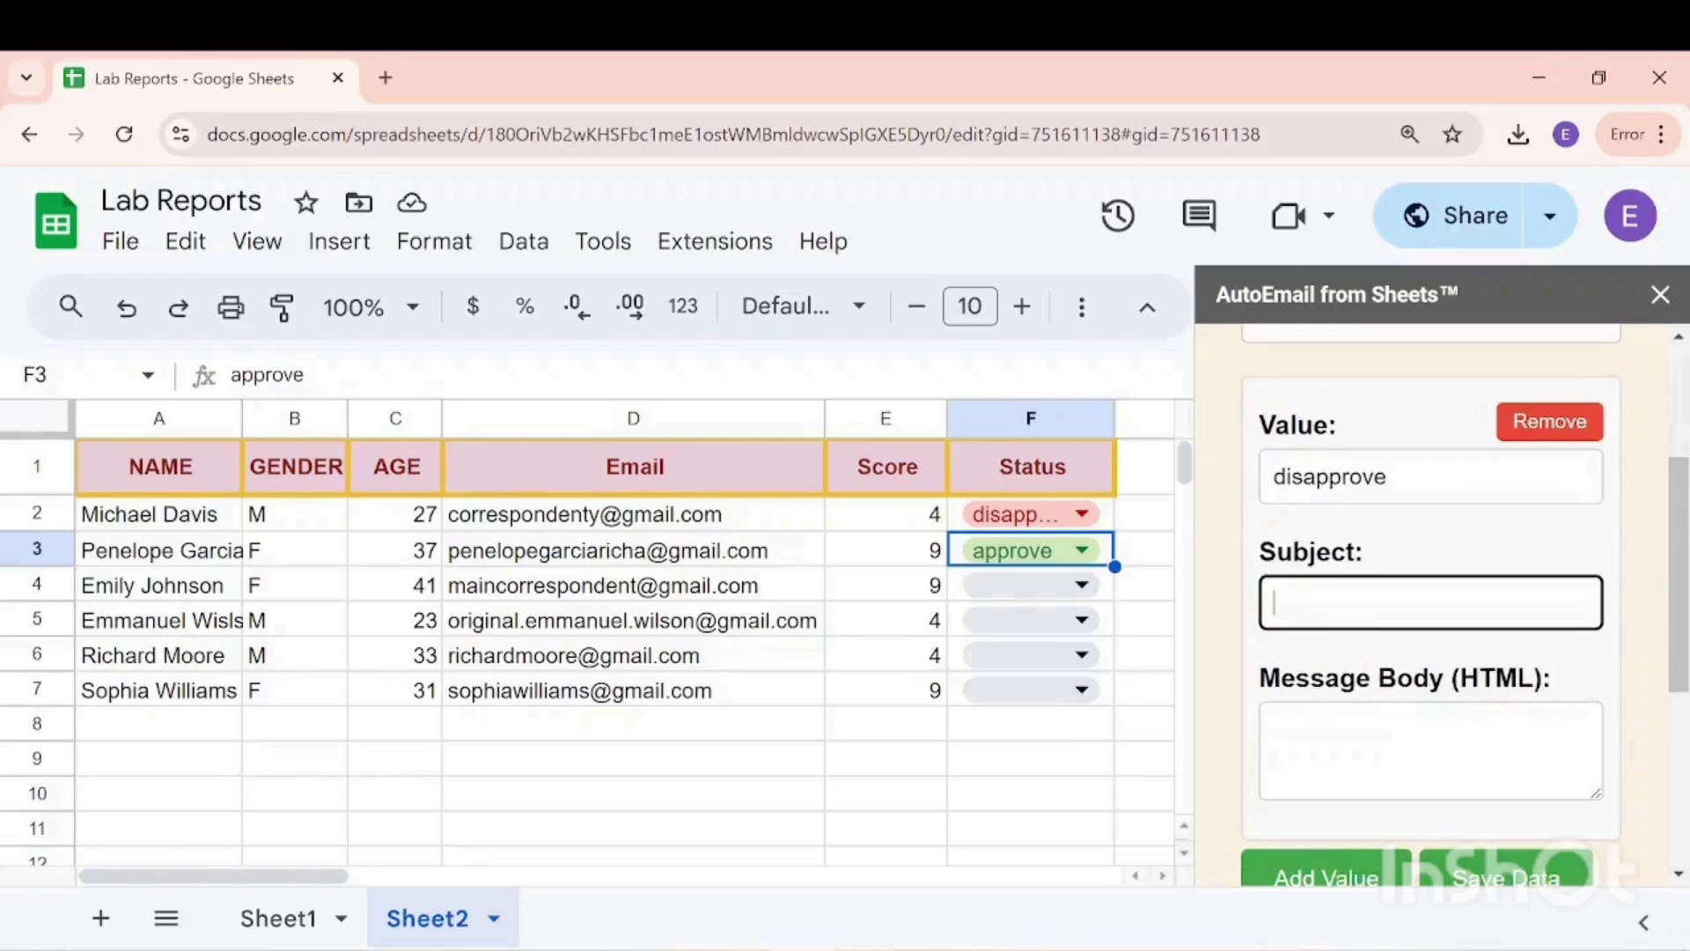
text(NOT)
text(ALLOWED/DI)
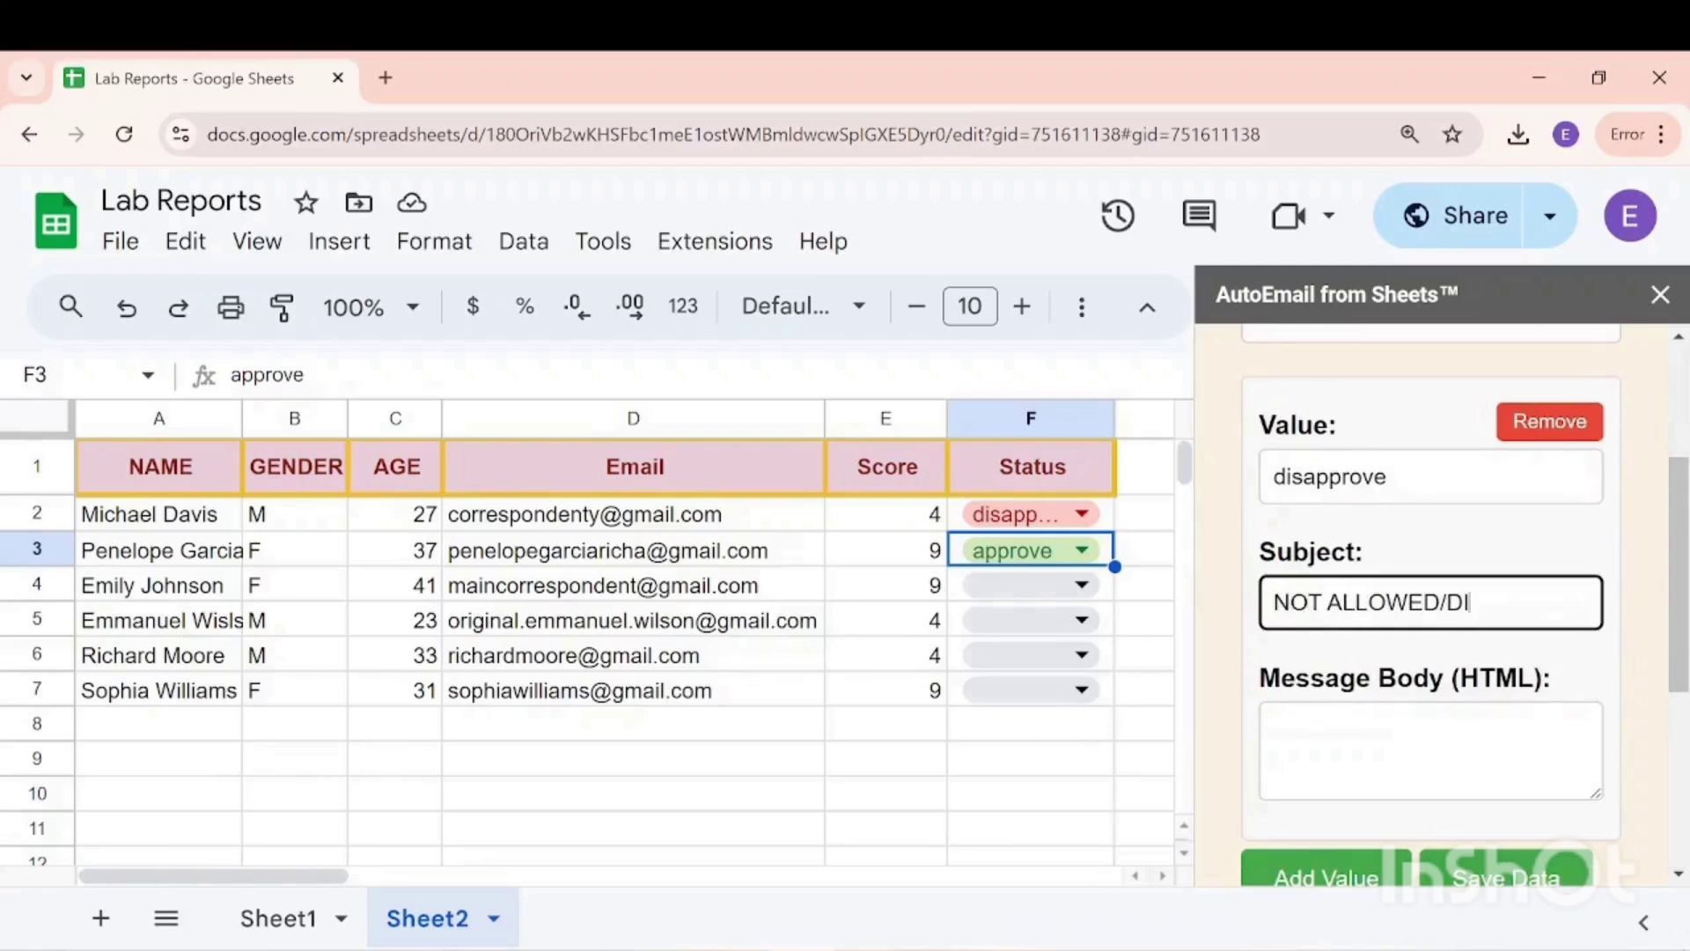
text(SAPPROVAL)
key(Tab)
text(Hello)
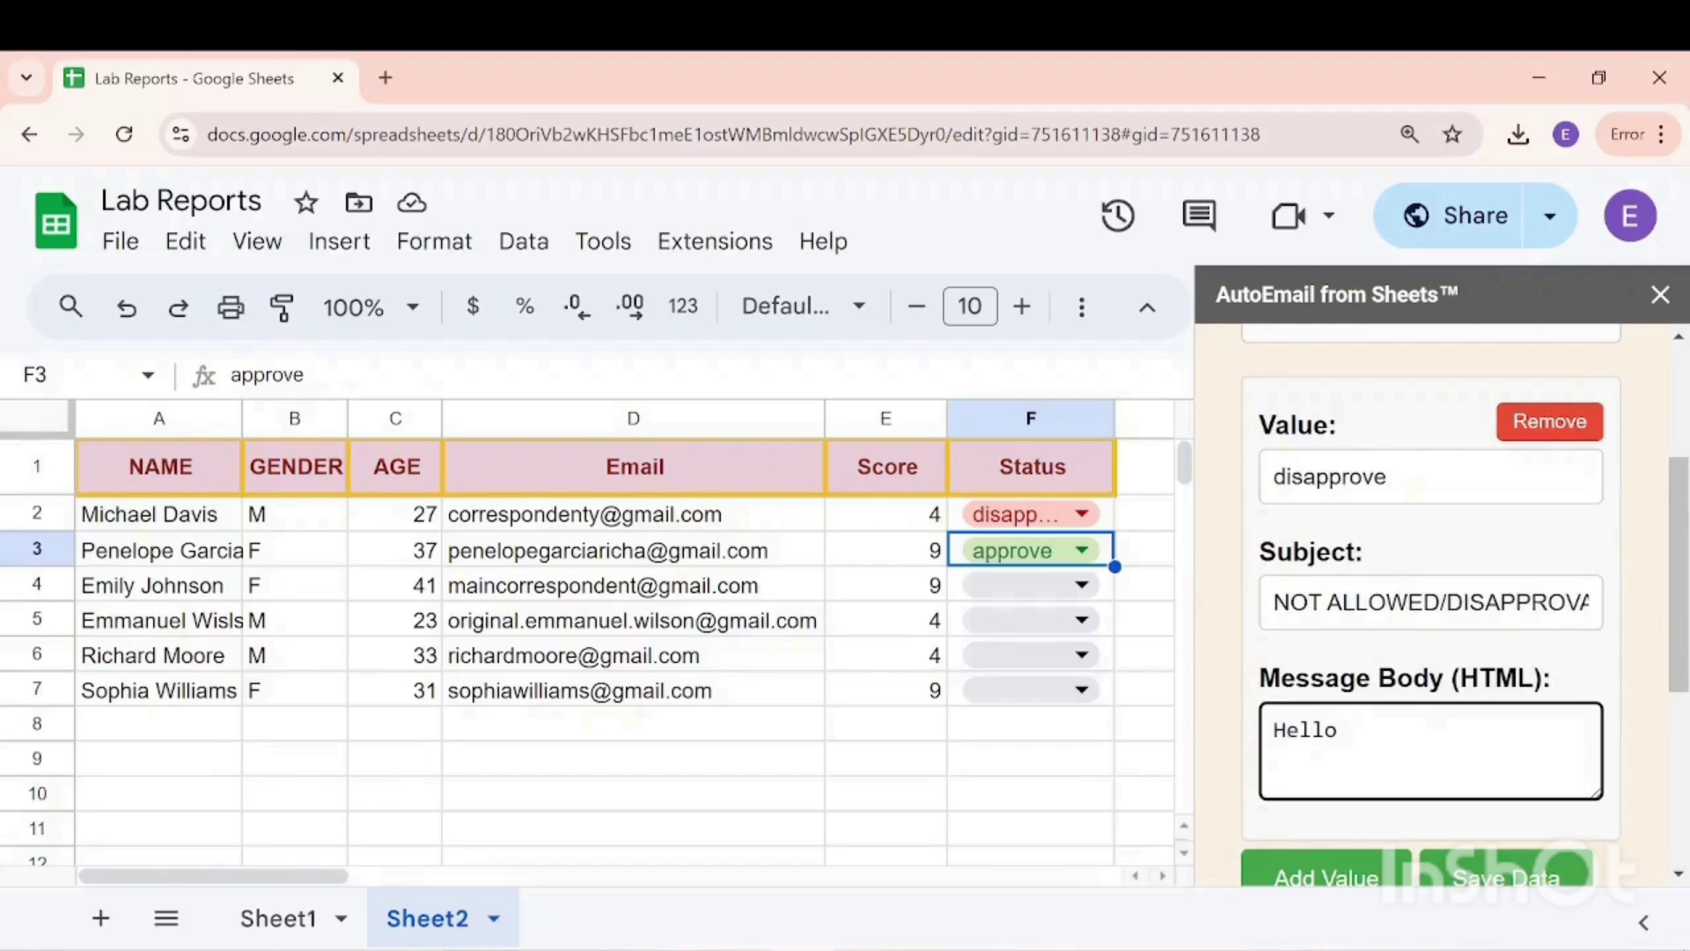
text( {})
text(A)
text(fortuna)
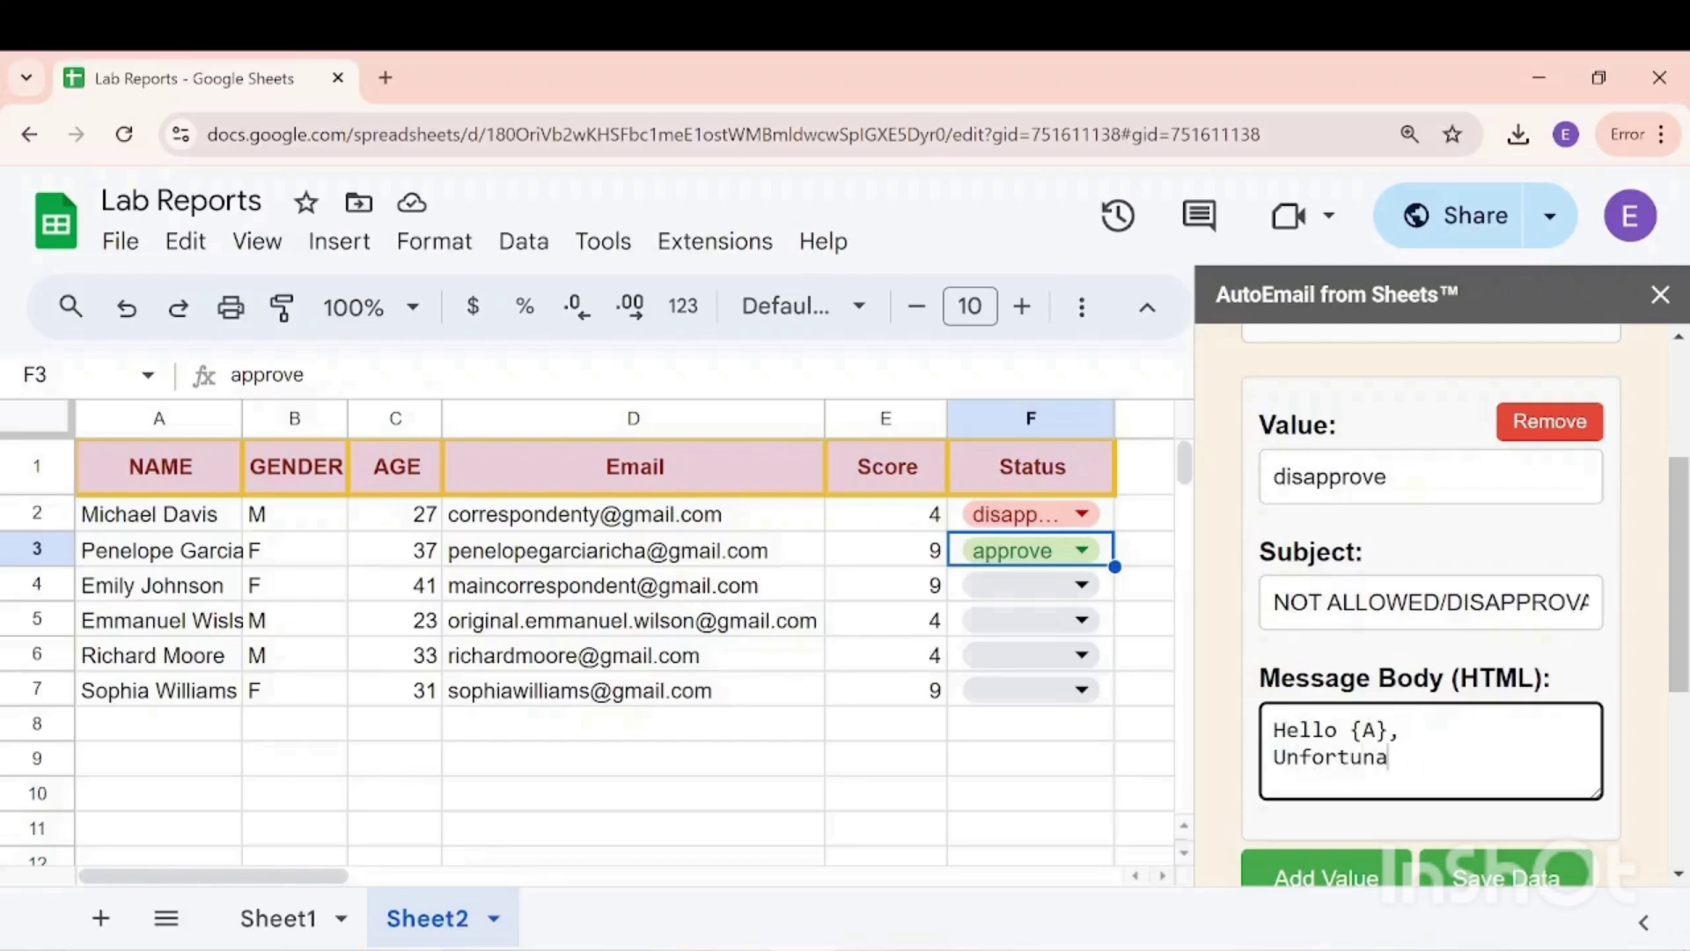
text(telyYour)
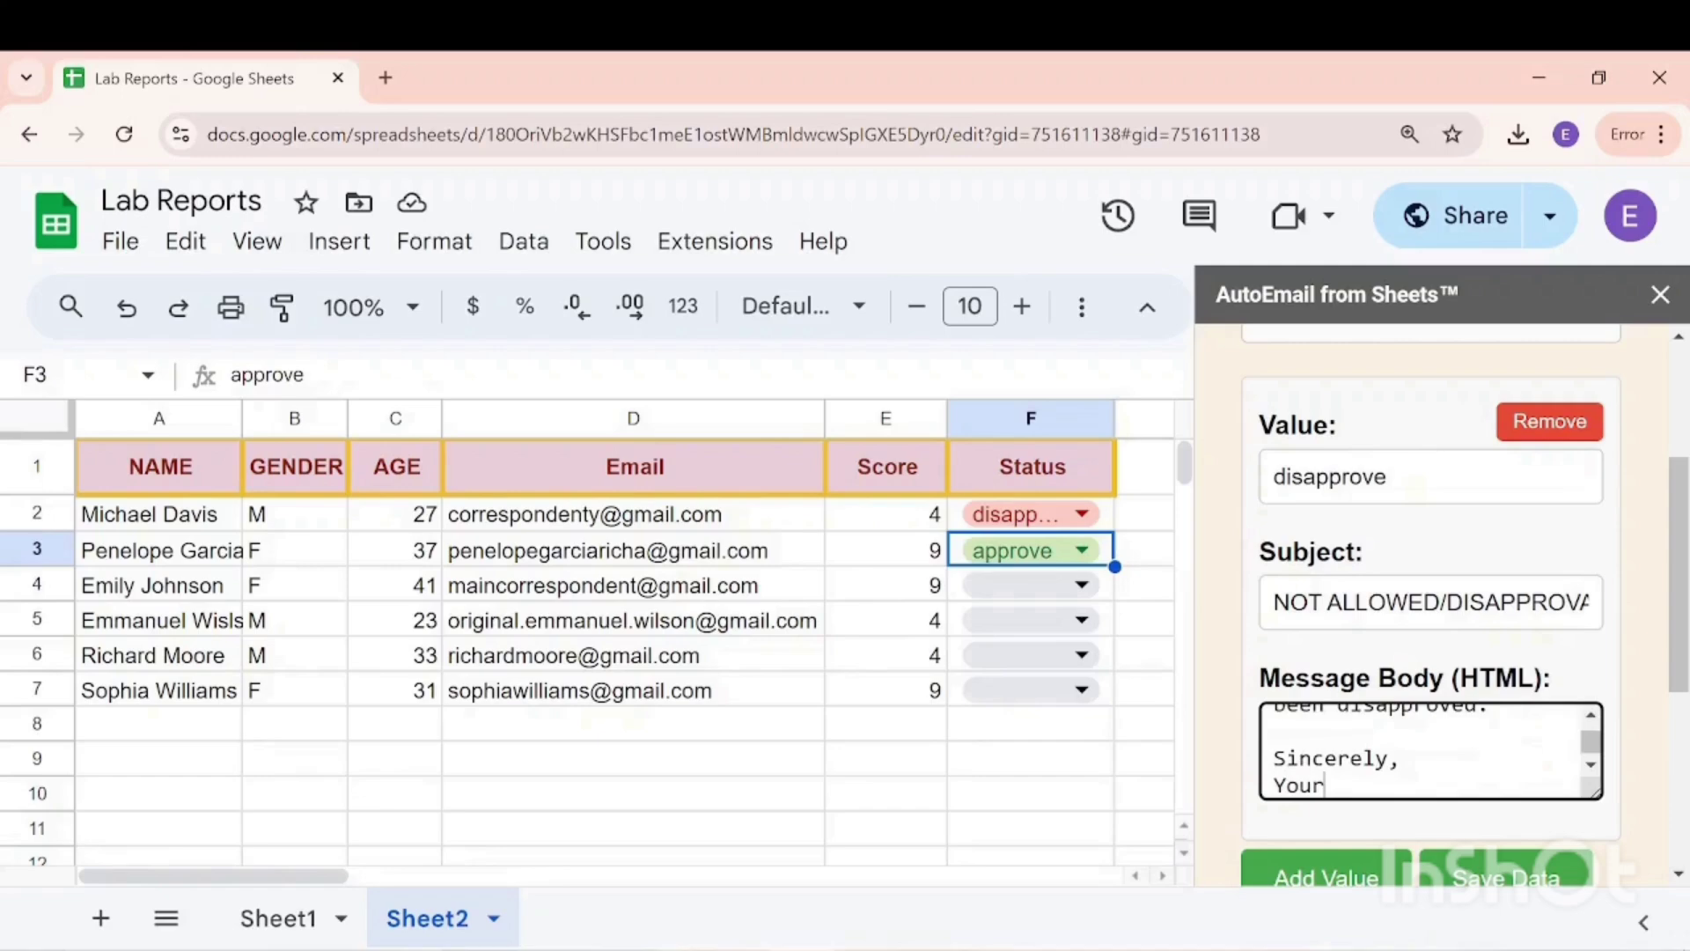
text(Boss.)
scroll(1488, 687, down, 1)
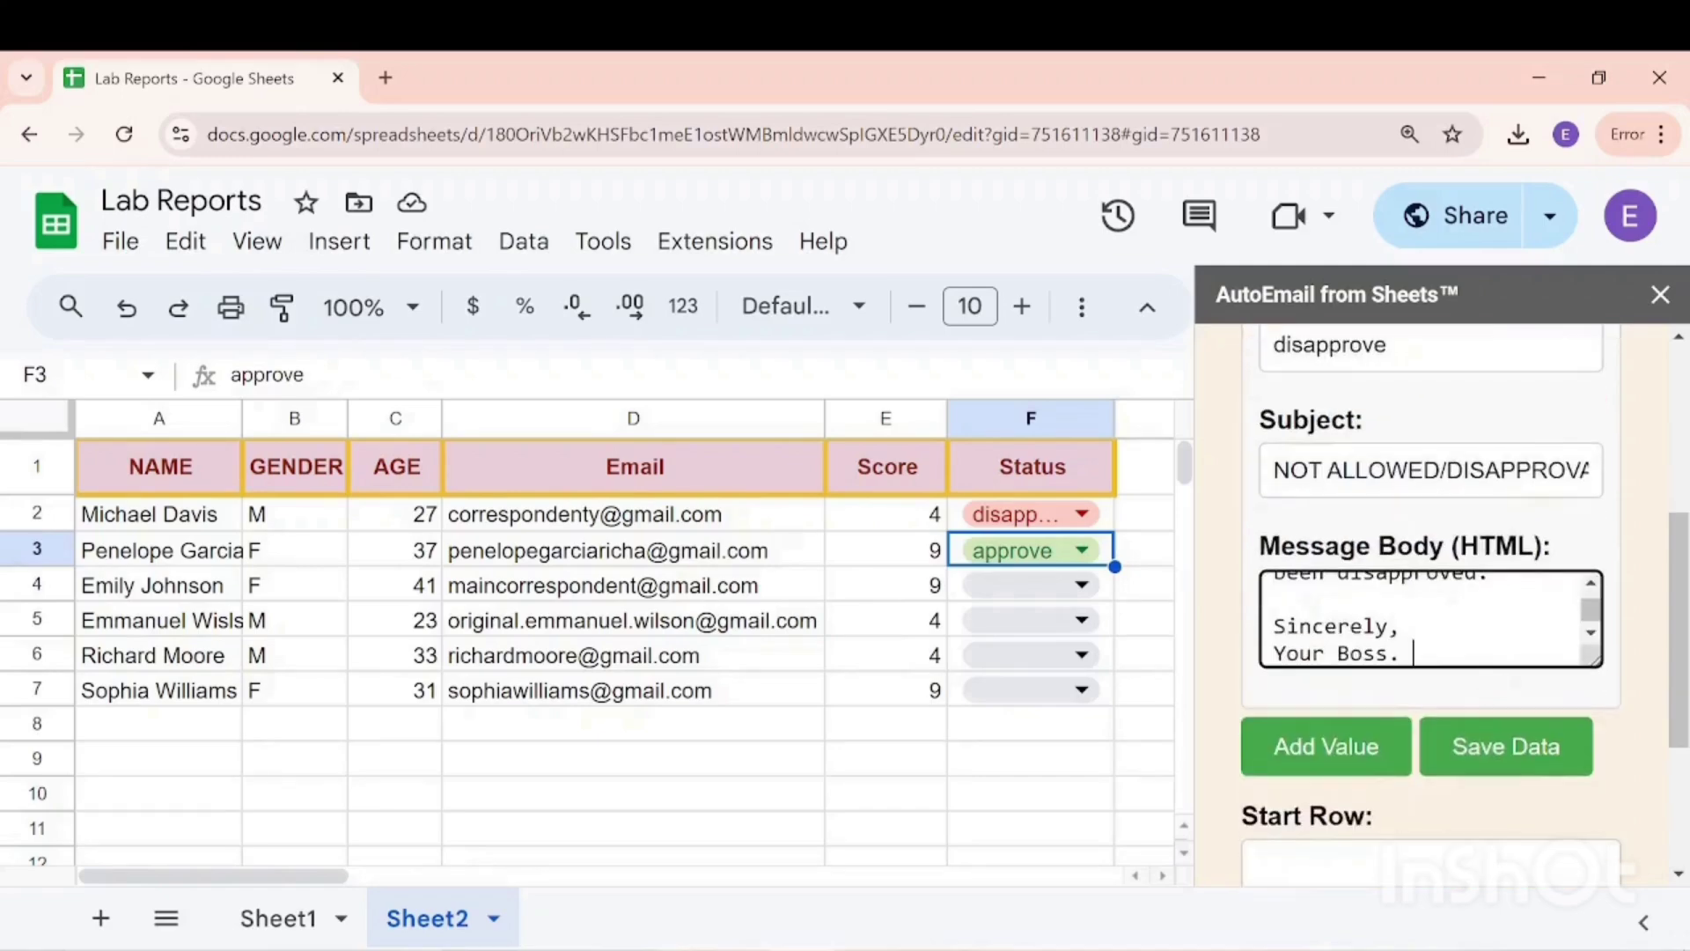
Save the disapprove settings and send the message for Start Row 2 to End Row 2
click(1532, 753)
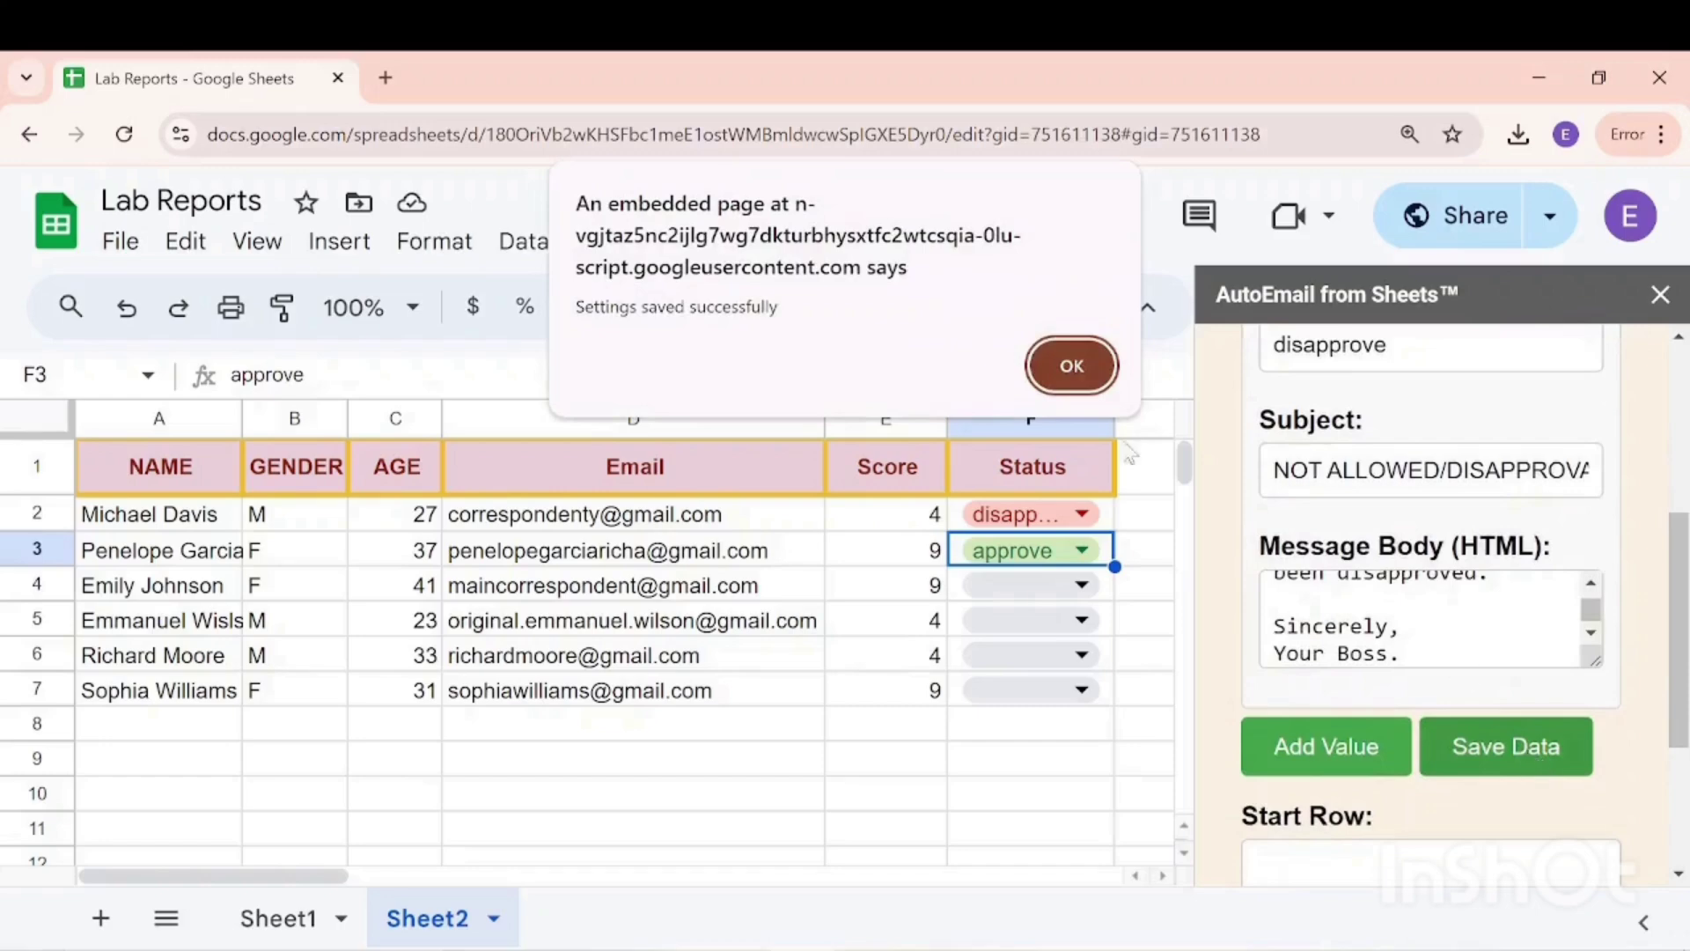
click(1071, 367)
scroll(1320, 687, down, 2)
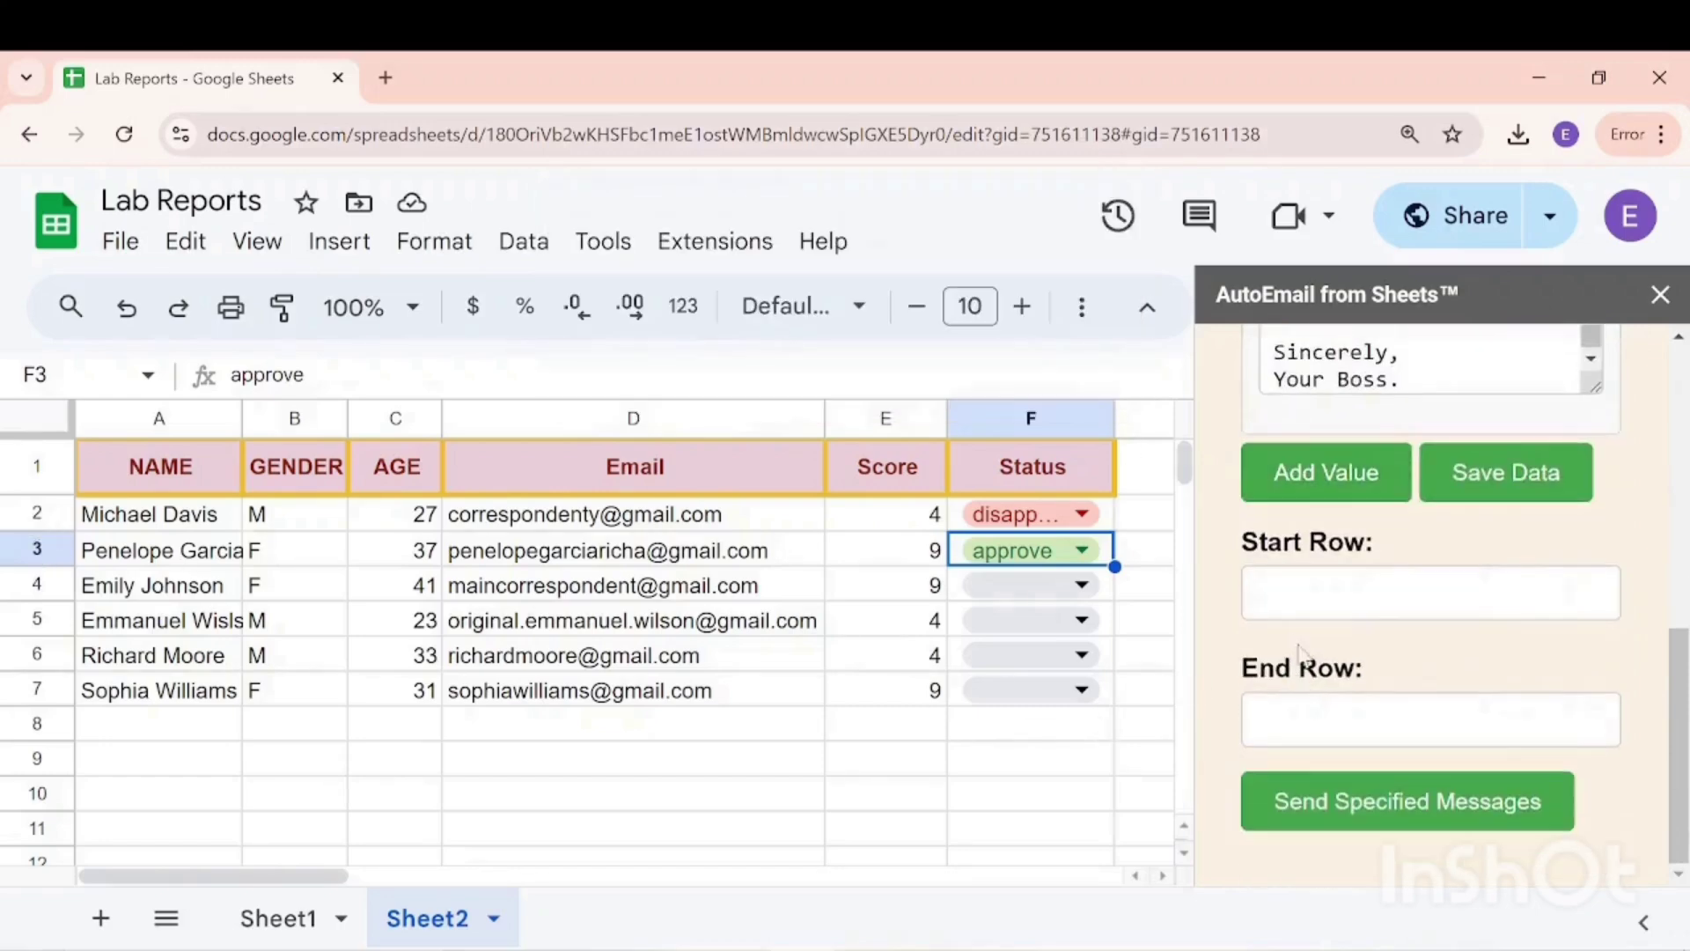
click(1426, 593)
text(2)
click(1426, 720)
text(2)
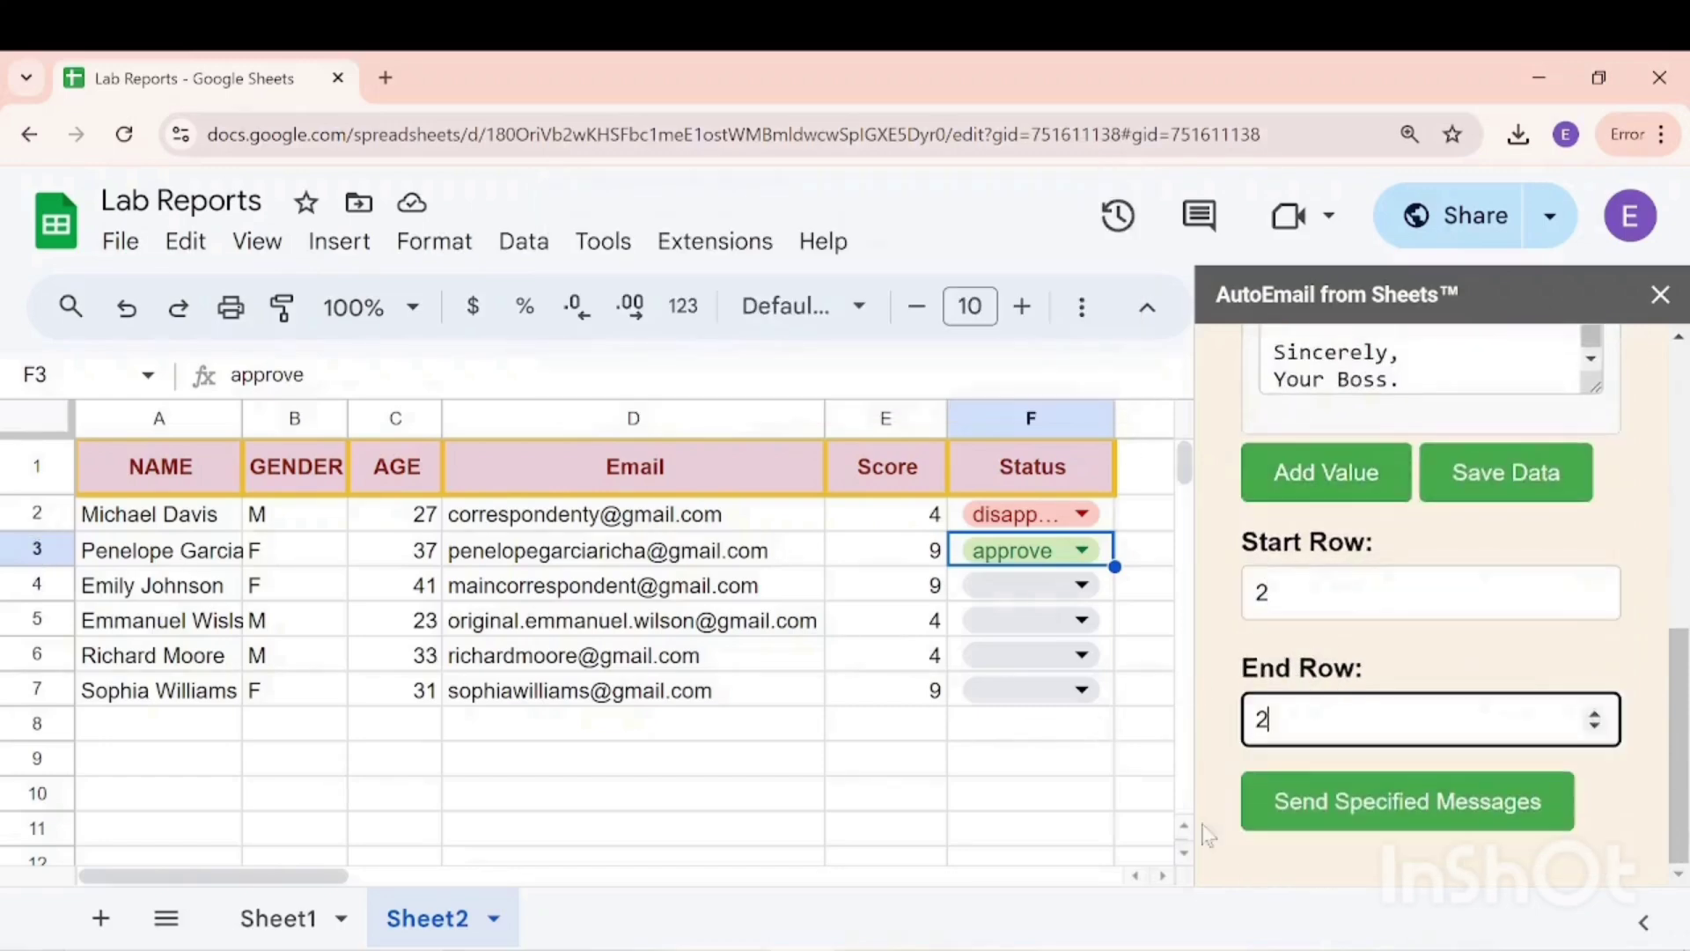
click(1381, 821)
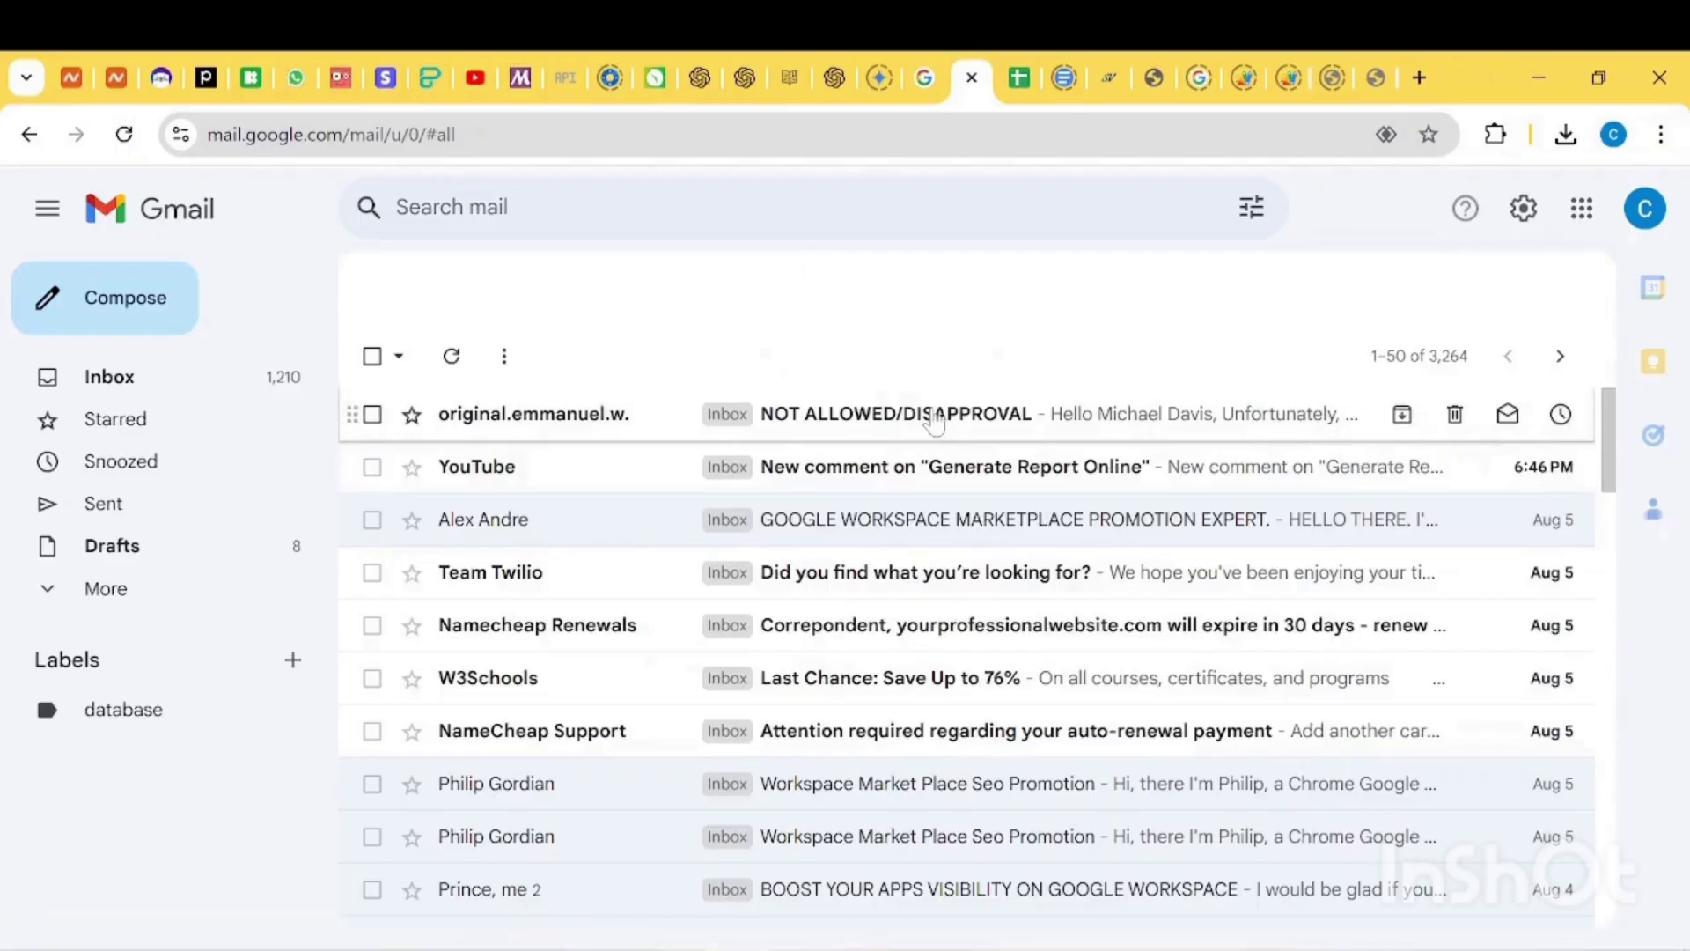
Read the NOT ALLOWED/DISAPPROVAL email in Gmail and return to the spreadsheet
click(939, 417)
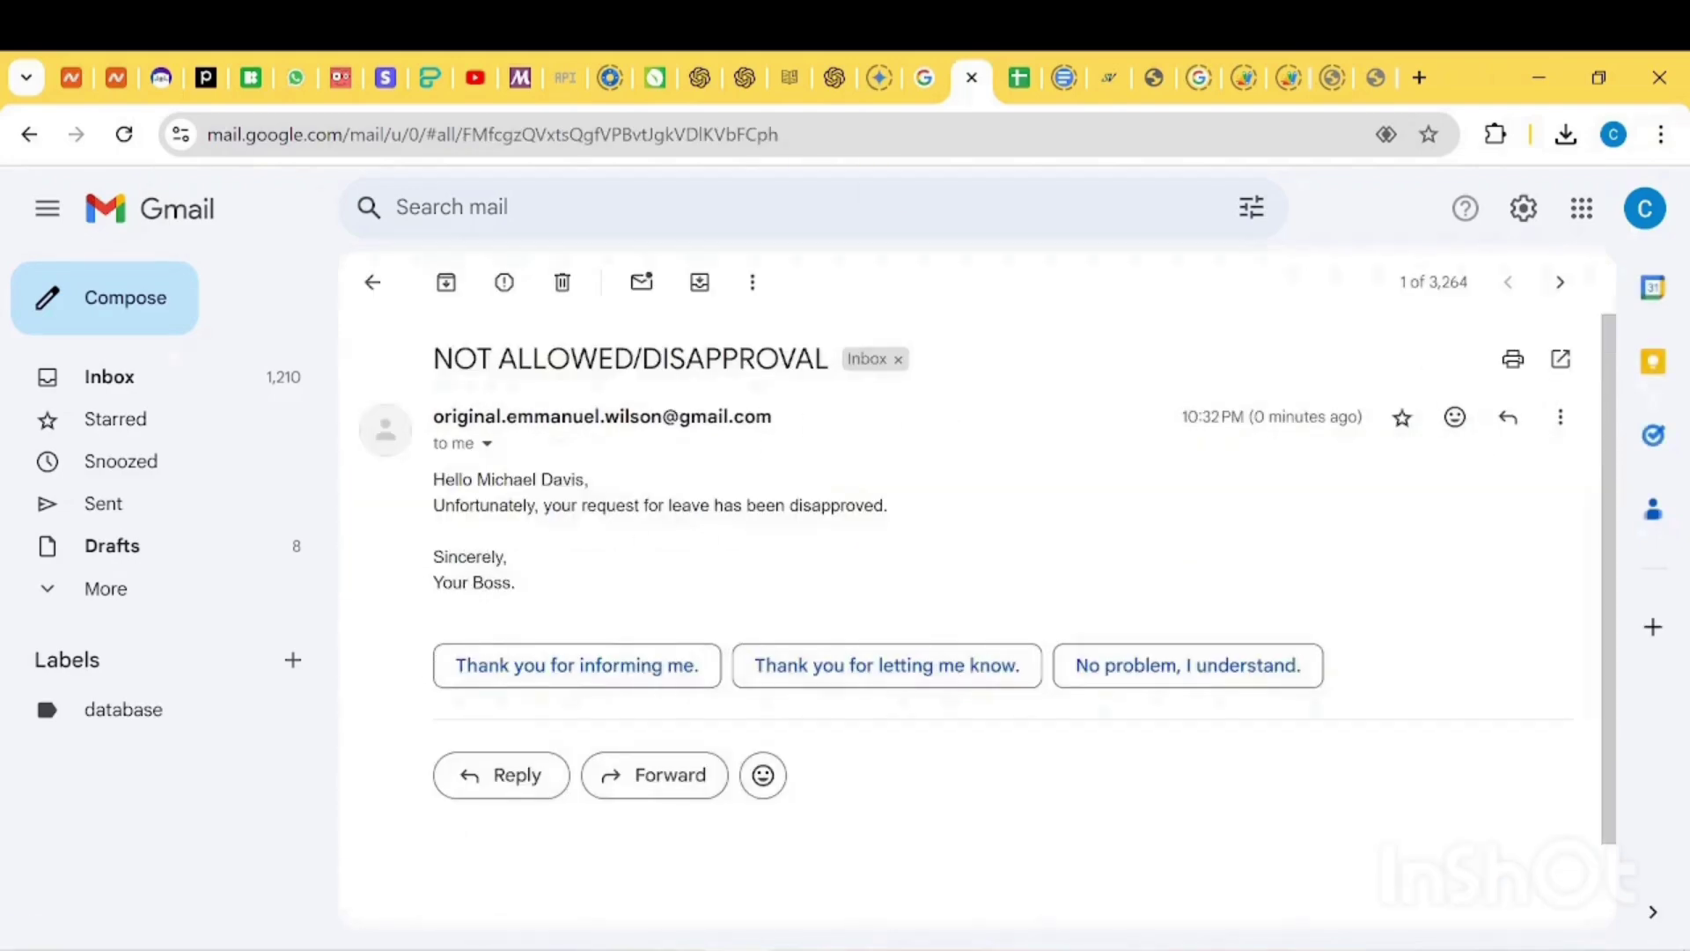
click(1539, 77)
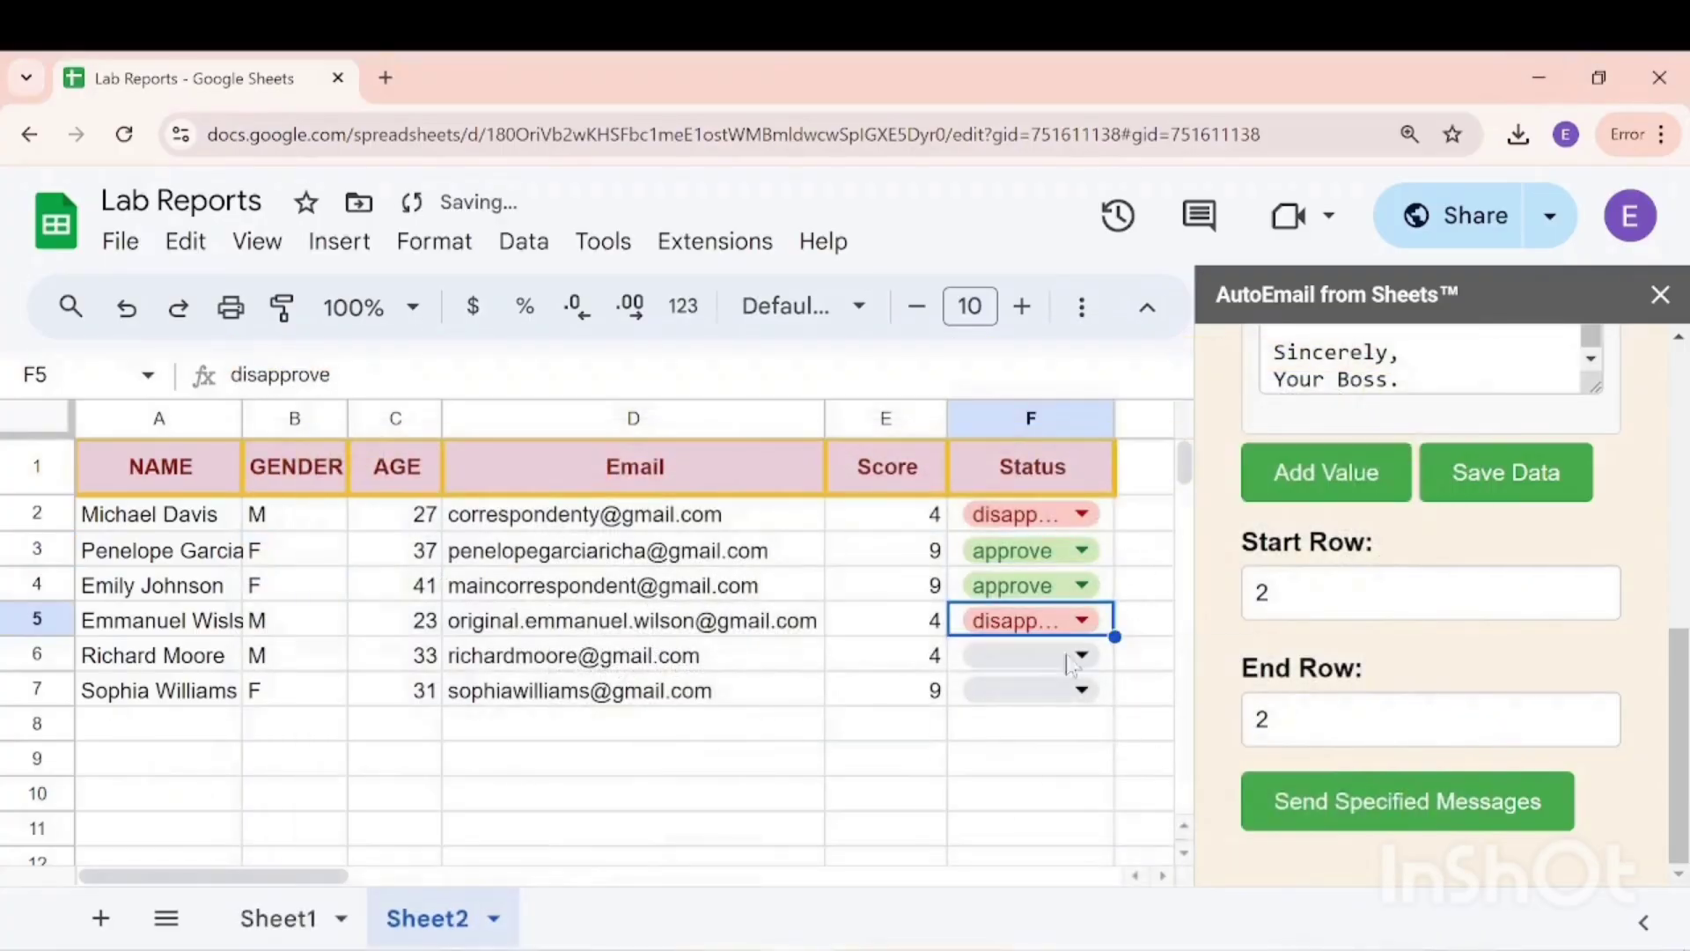
scroll(1504, 667, up, 2)
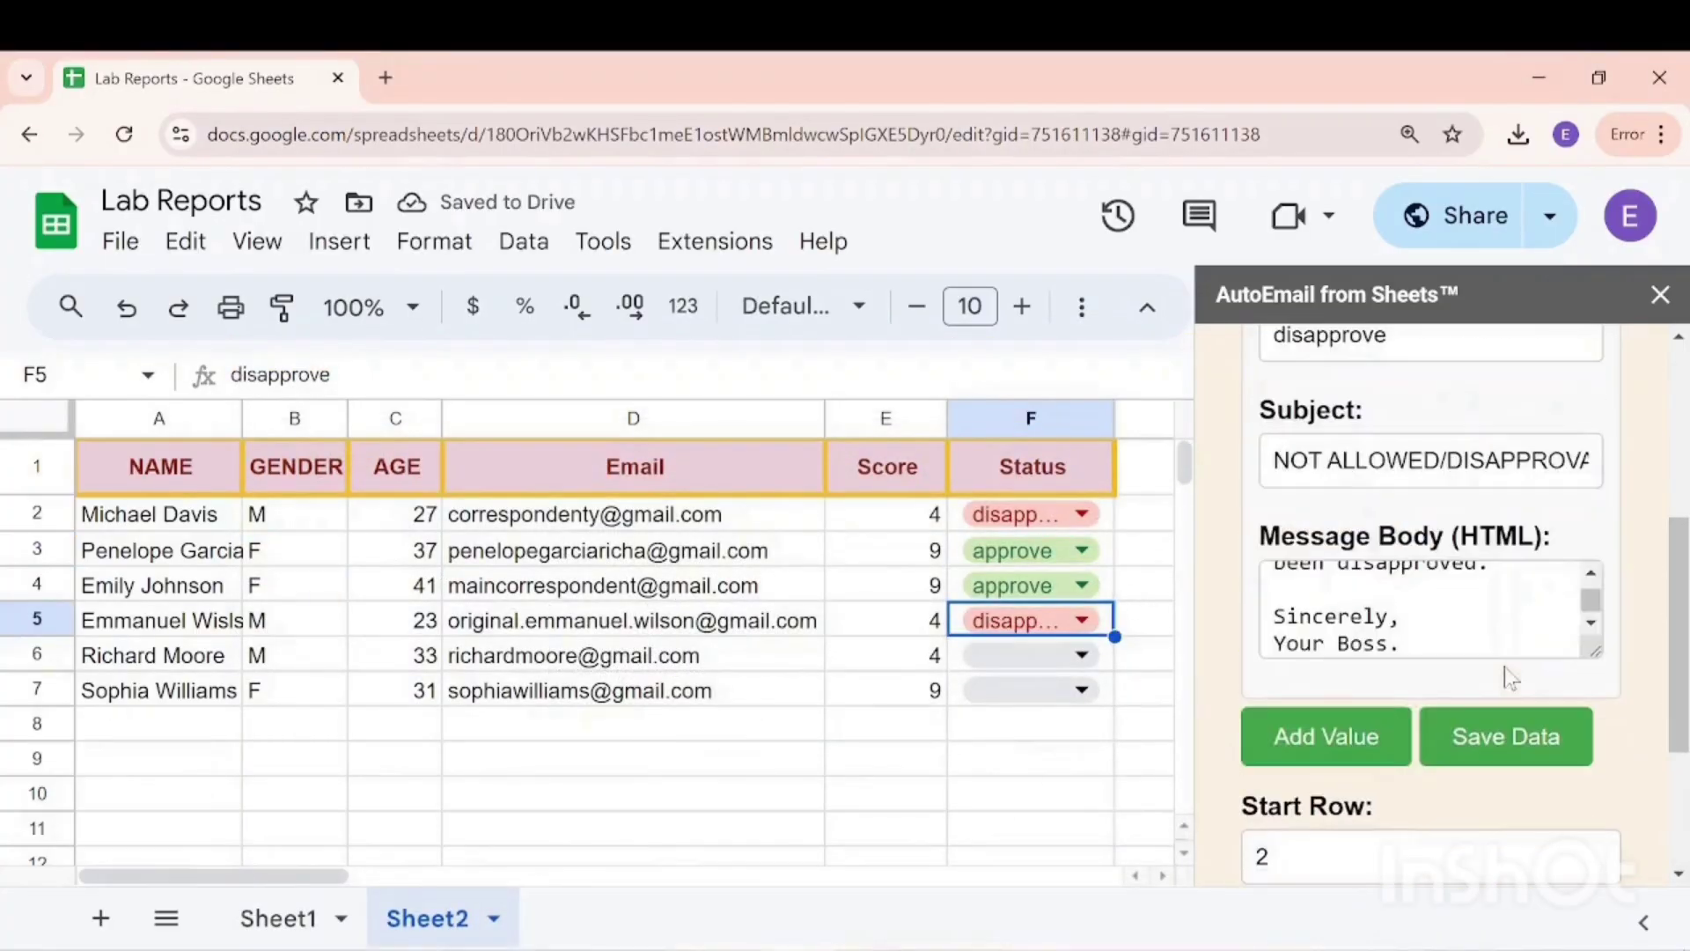
Add a second value entry named approve with subject APPROVAL
click(1322, 735)
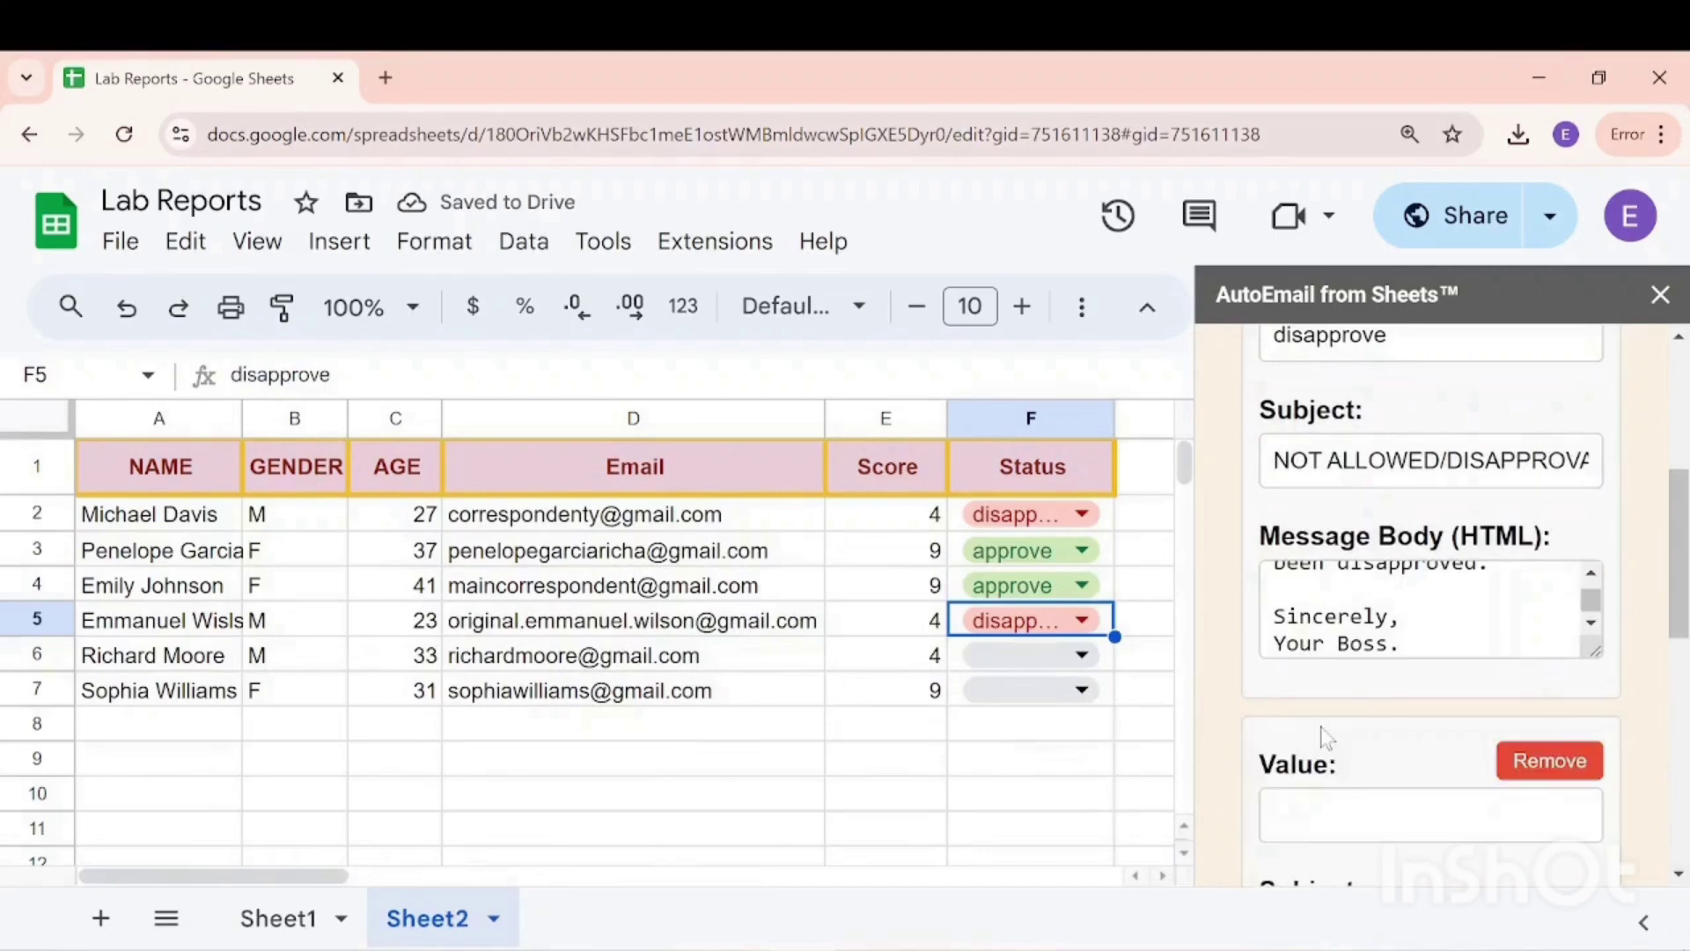
scroll(1320, 735, down, 1)
scroll(1348, 719, down, 1)
click(1335, 555)
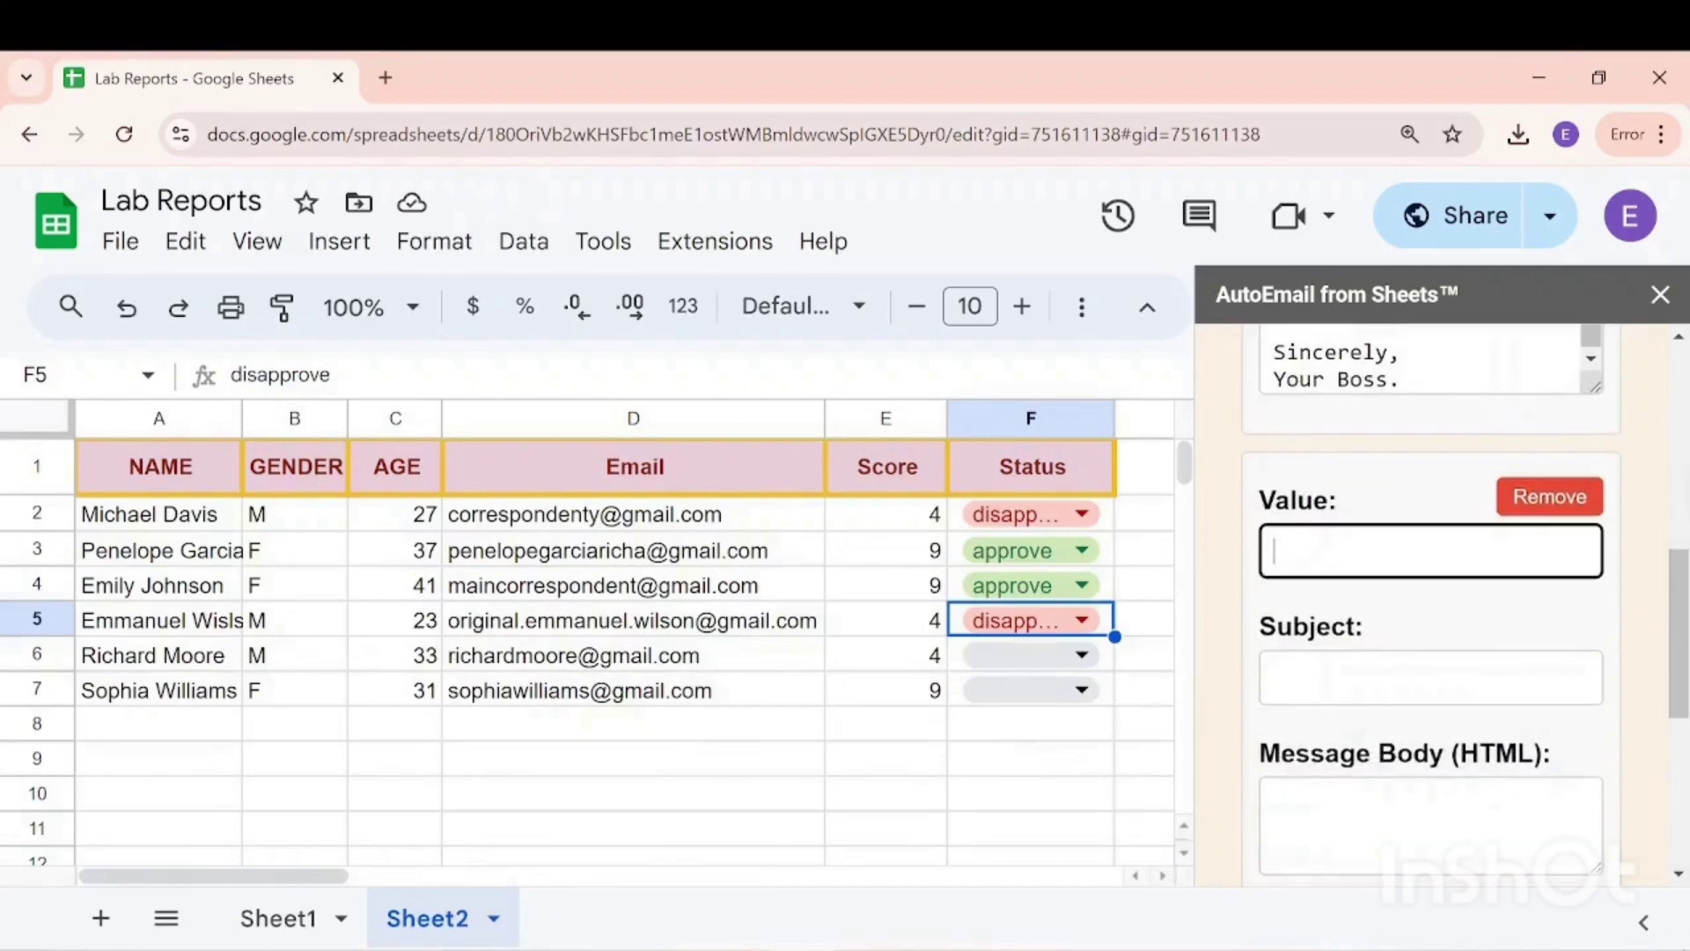
text(approve)
key(Tab)
text(APPROVAL)
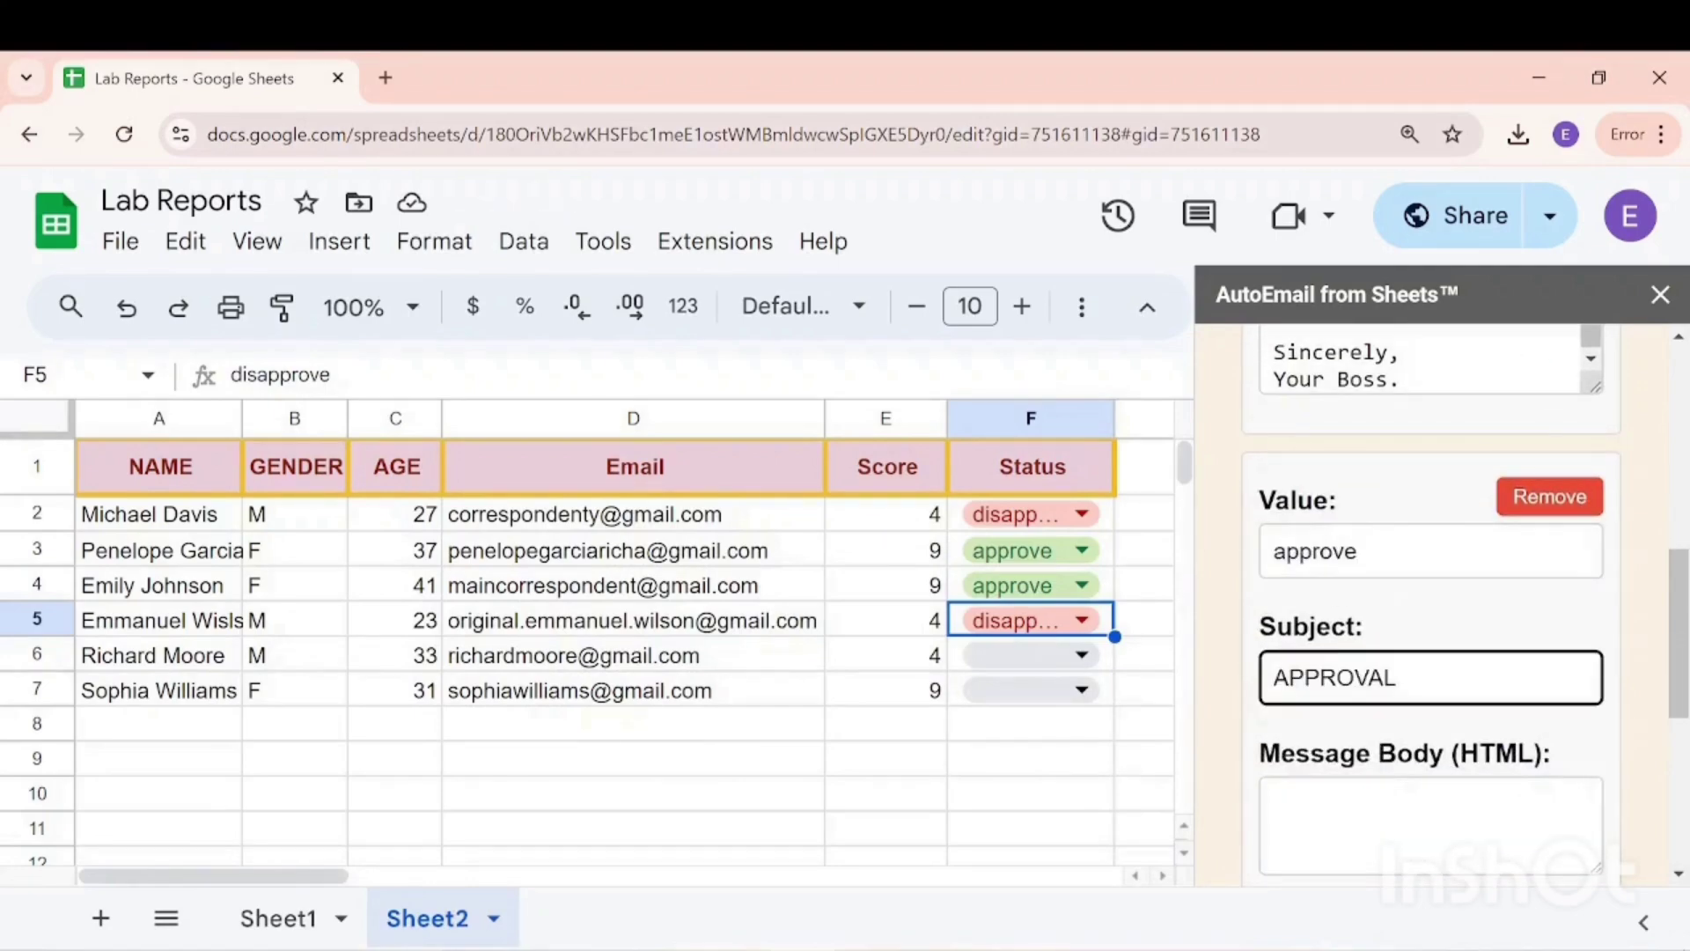
scroll(1433, 595, down, 3)
scroll(1432, 595, up, 1)
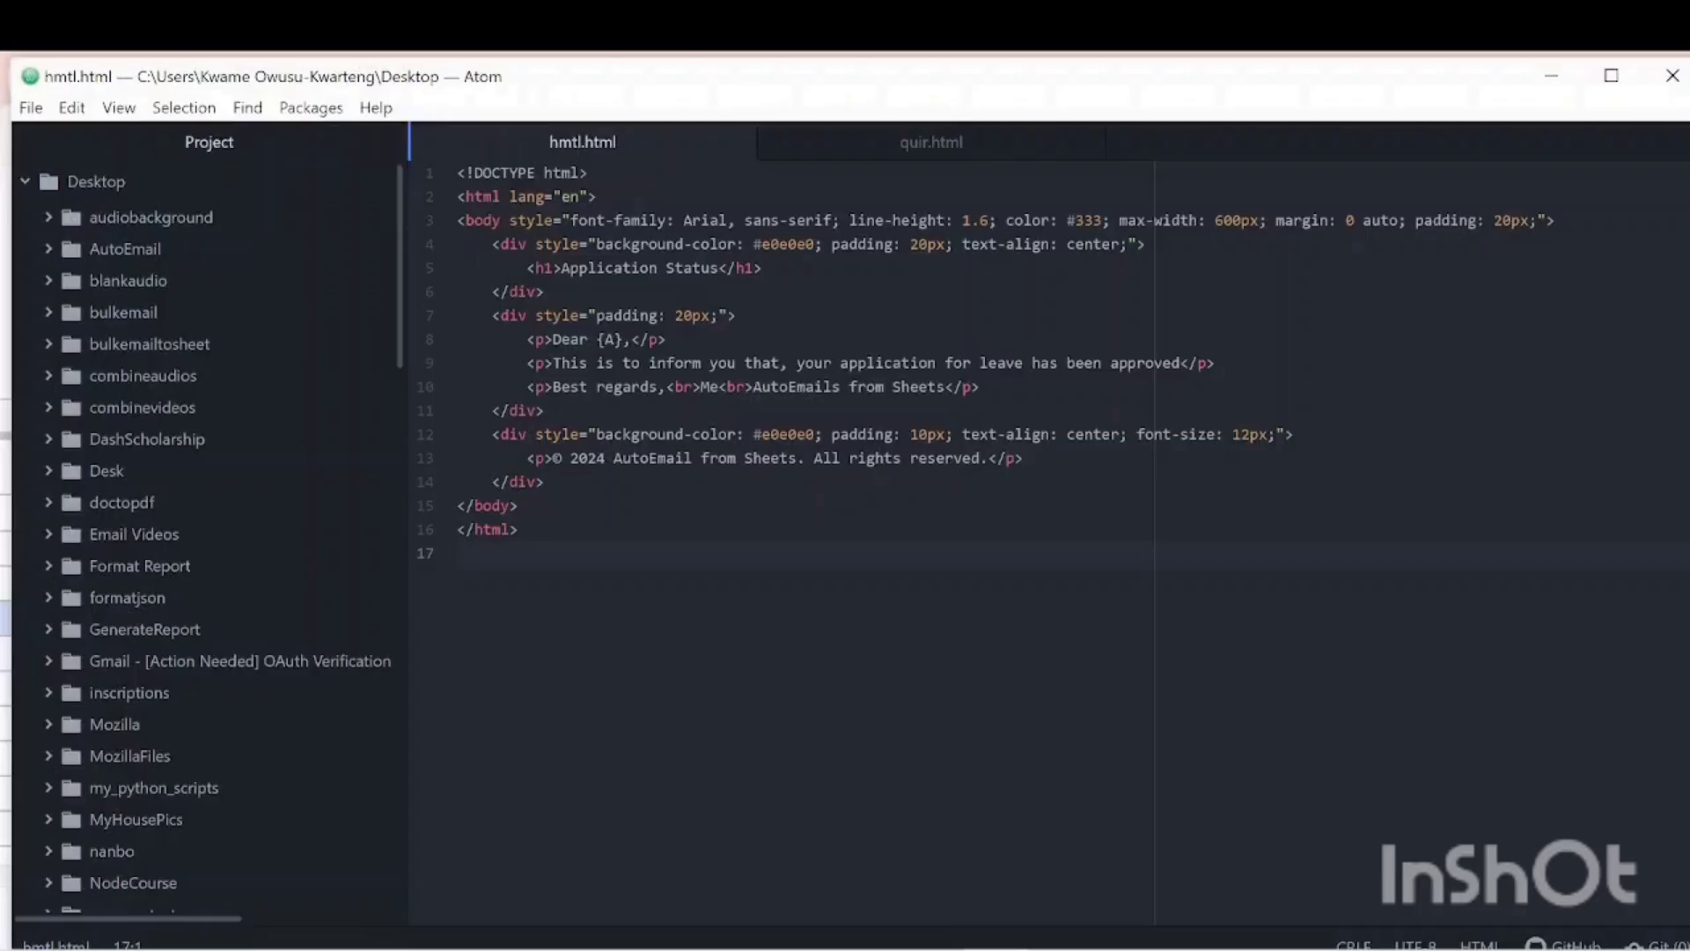
Select and copy the whole HTML approval letter in Atom, then return to the sheet
key(Up)
key(End)
key(ctrl+a)
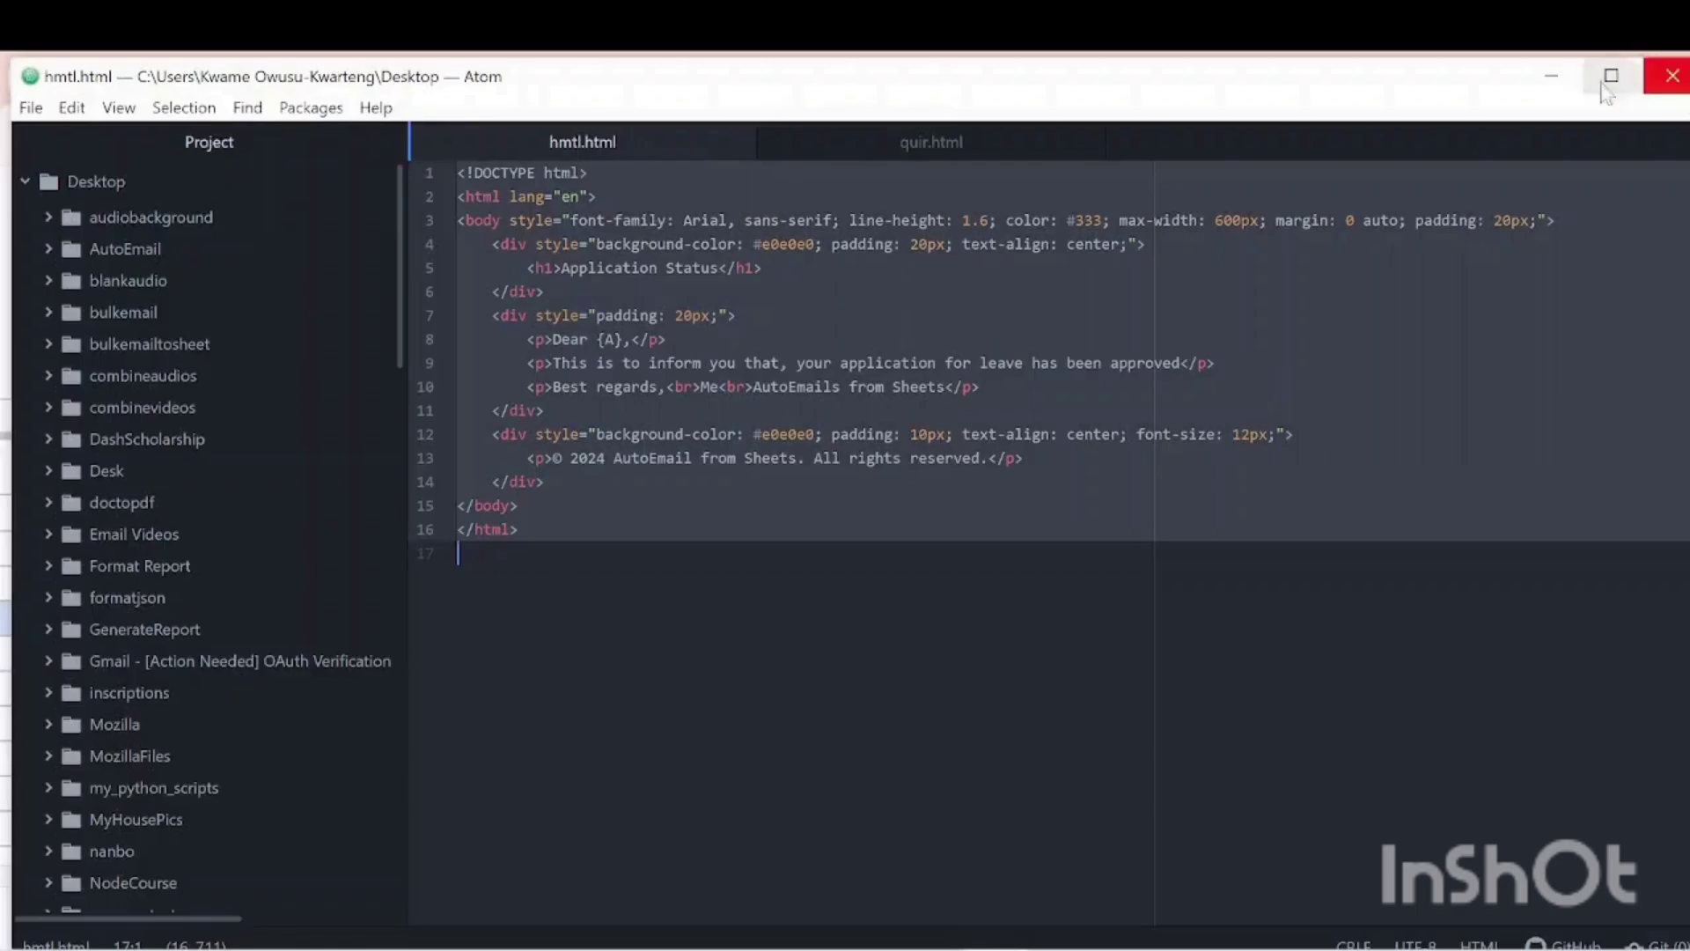
click(1552, 75)
Paste the HTML letter into the approve Message Body and save the settings
key(Tab)
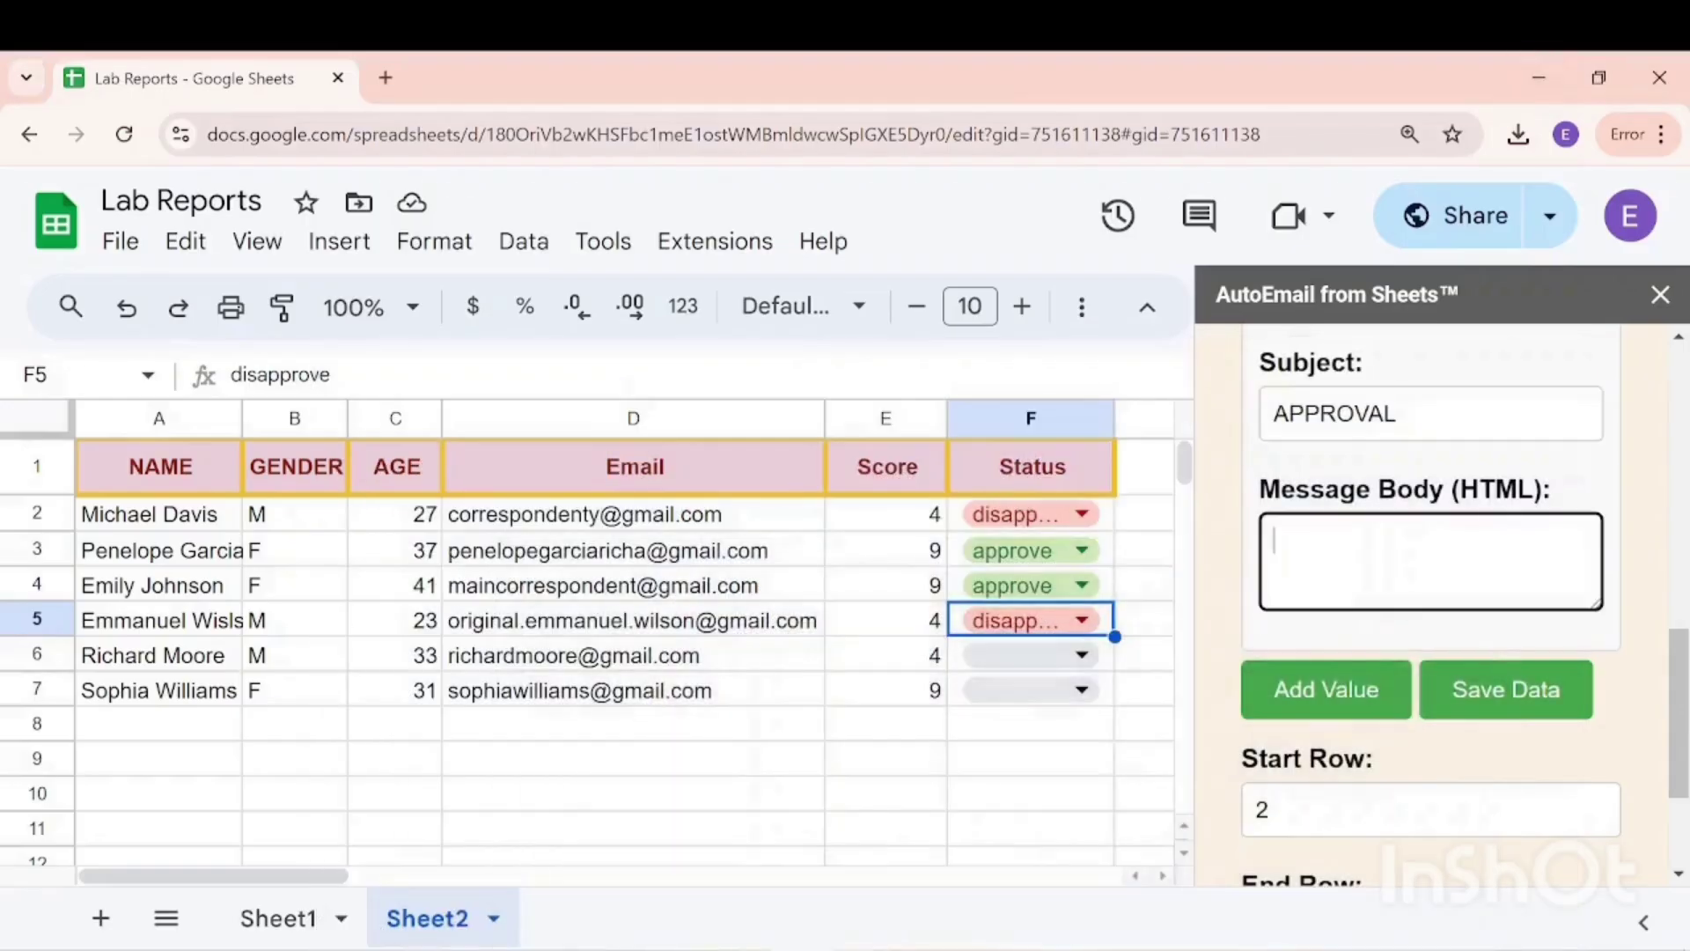
key(ctrl+v)
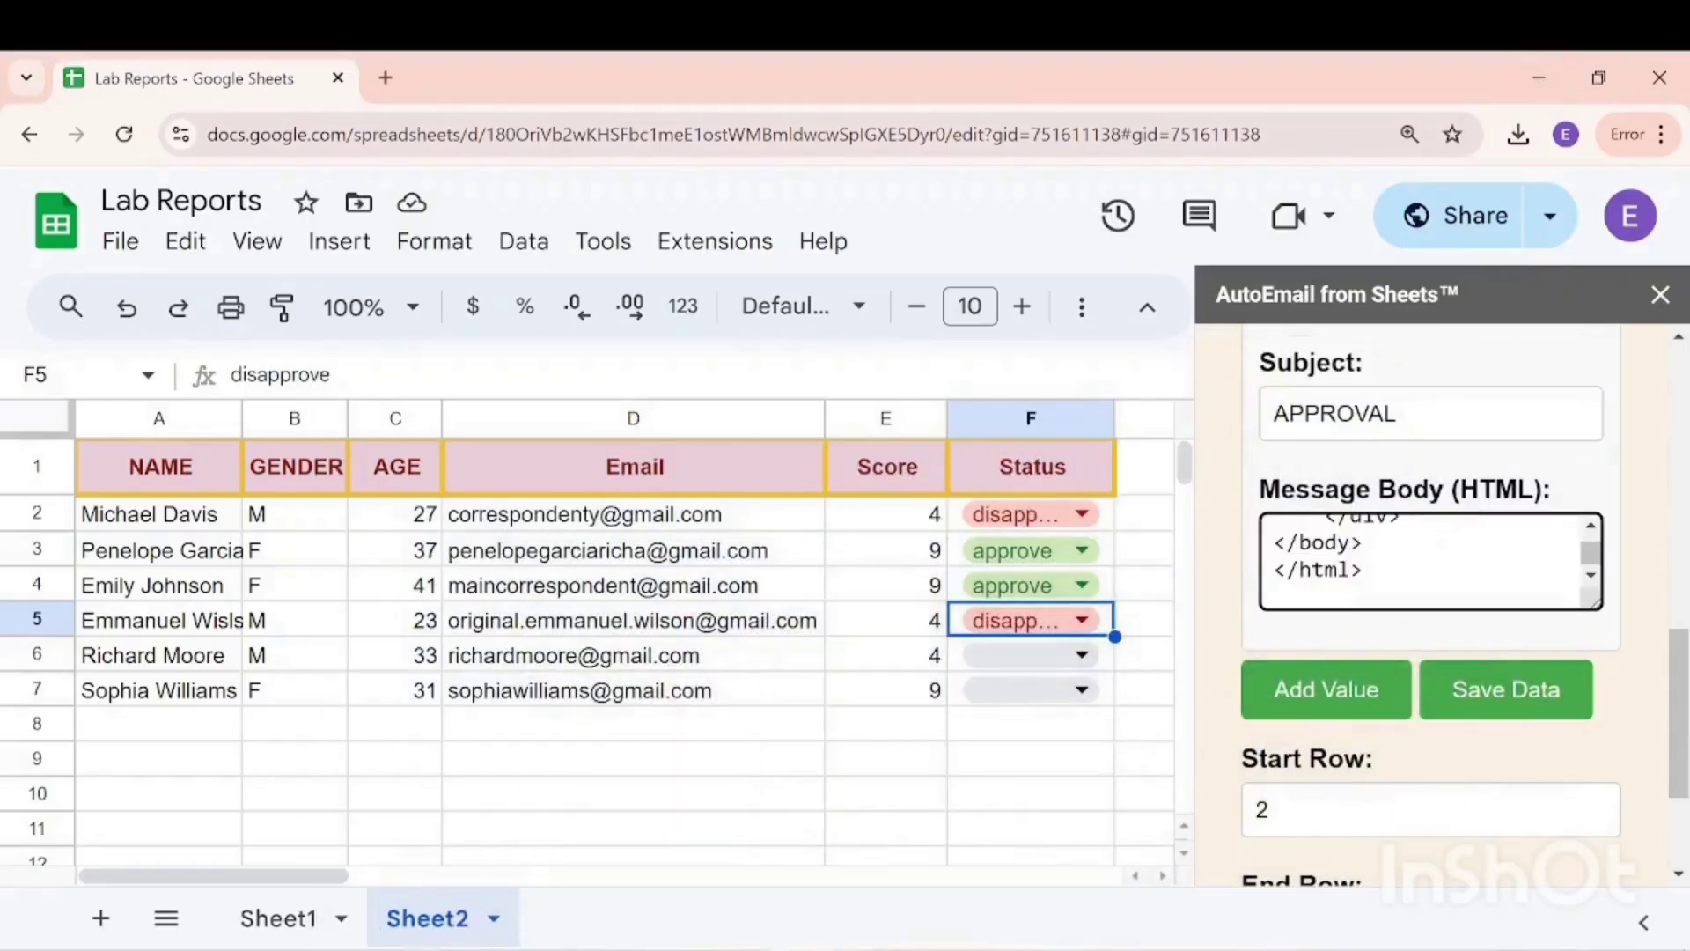
click(1531, 697)
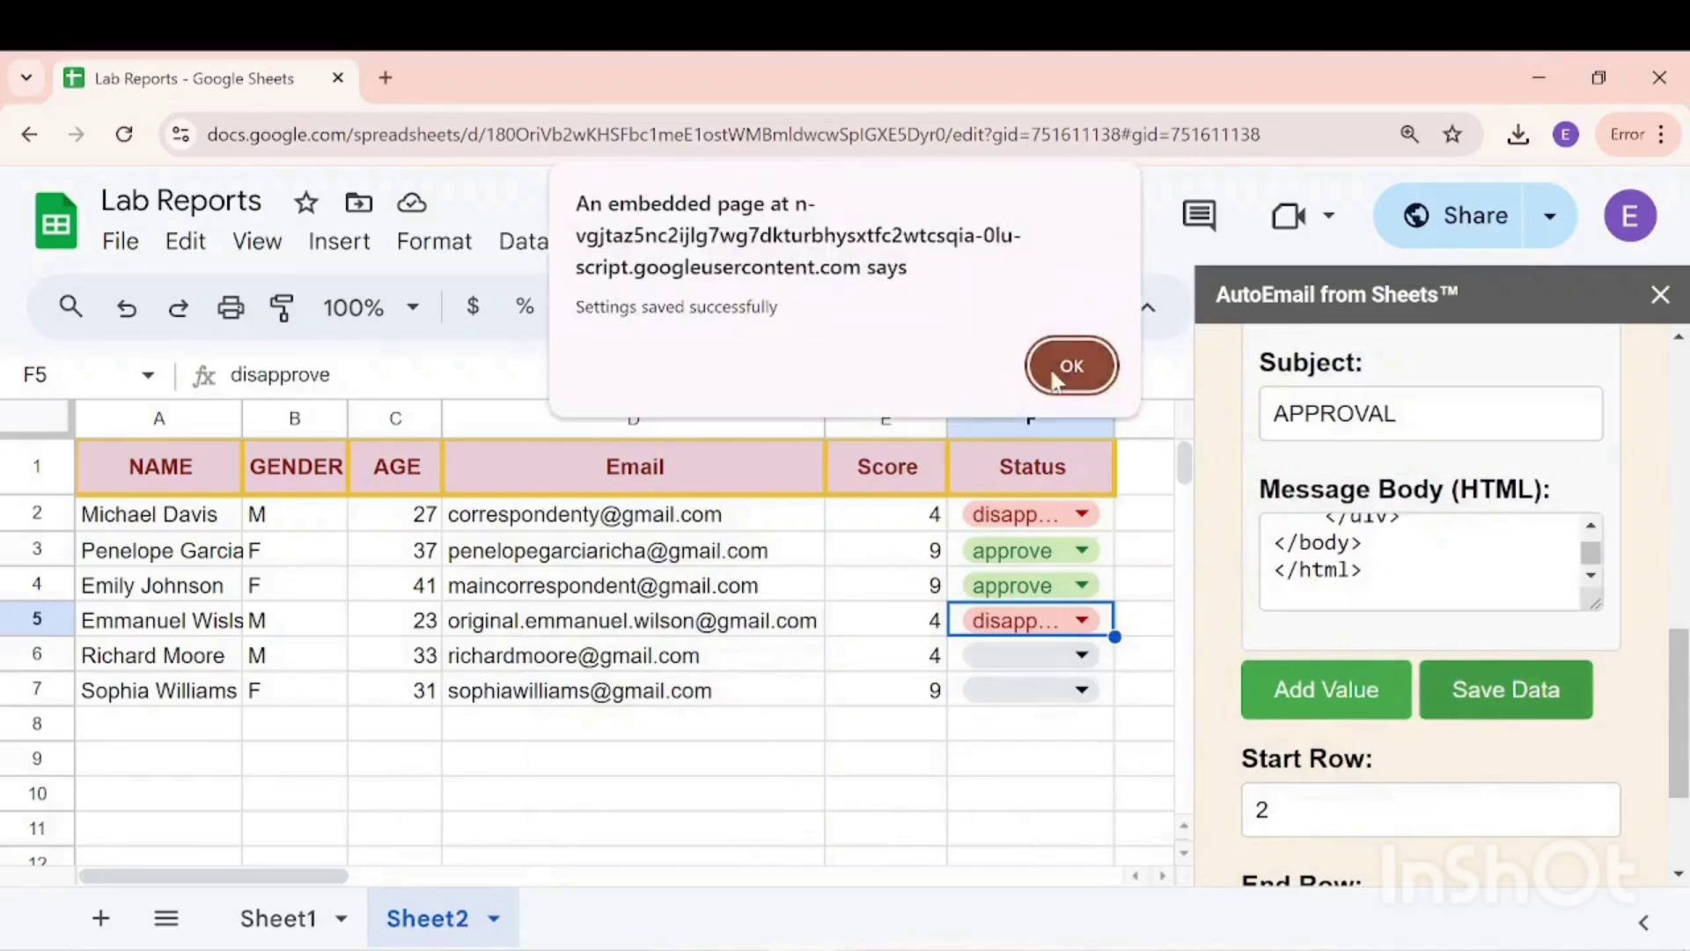
click(1070, 365)
scroll(1377, 626, down, 2)
Send rows 3 to 5 and view the received APPROVAL email in Gmail
double_click(1262, 678)
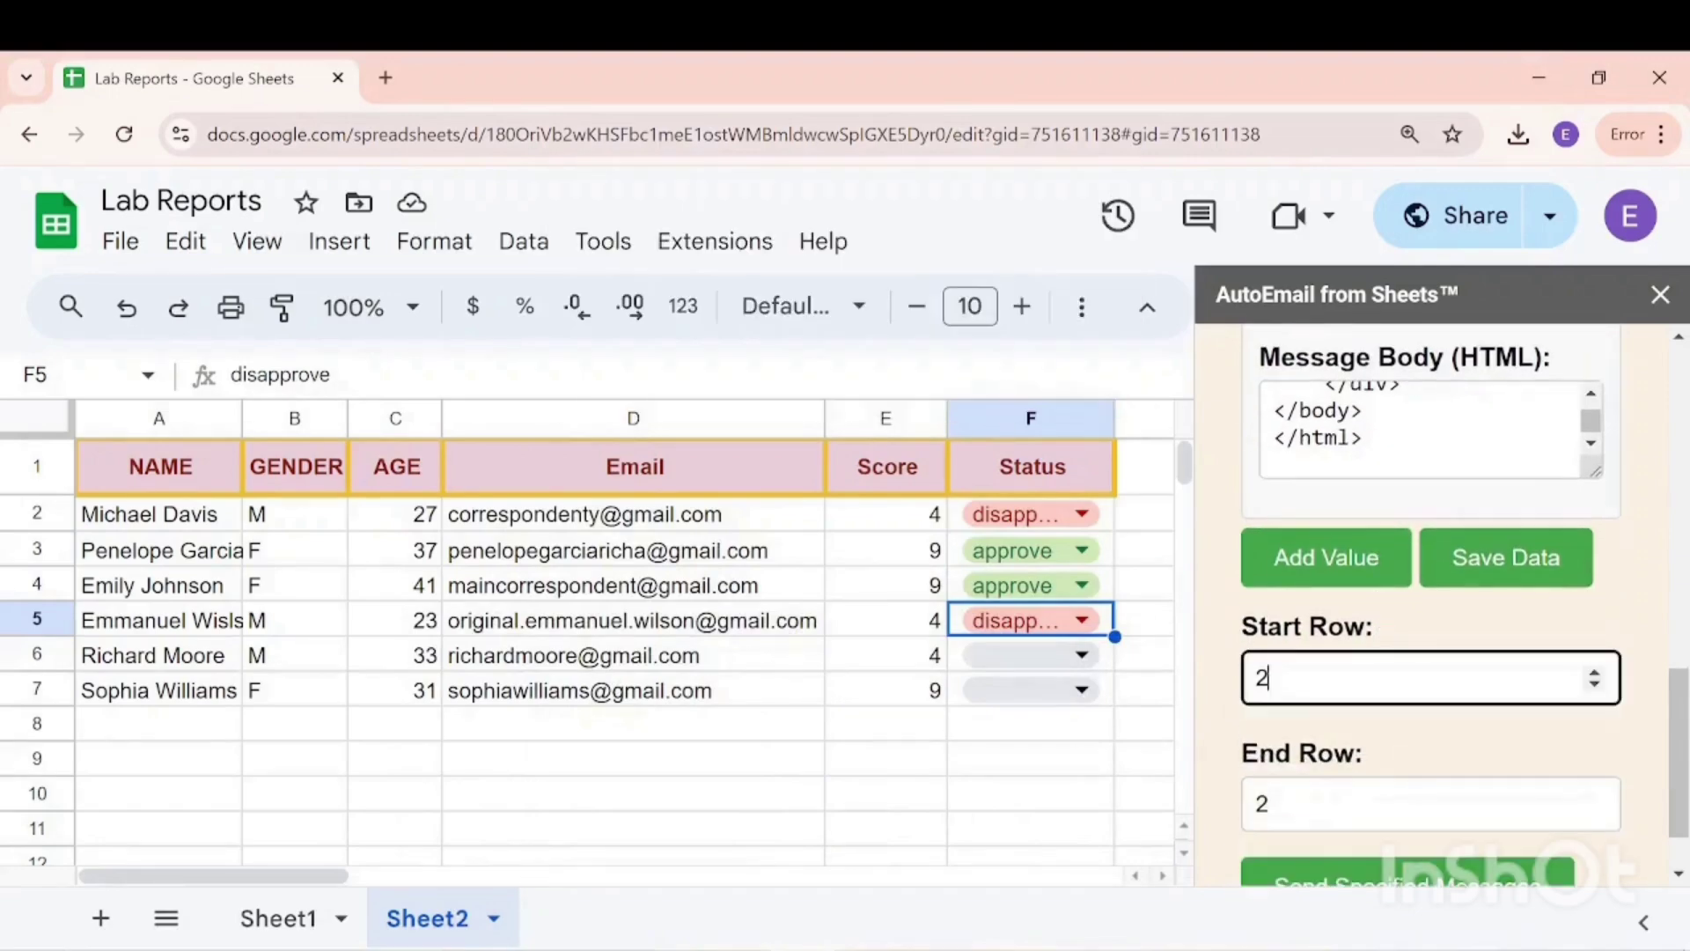
text(3)
key(Tab)
text(5)
scroll(1381, 753, down, 1)
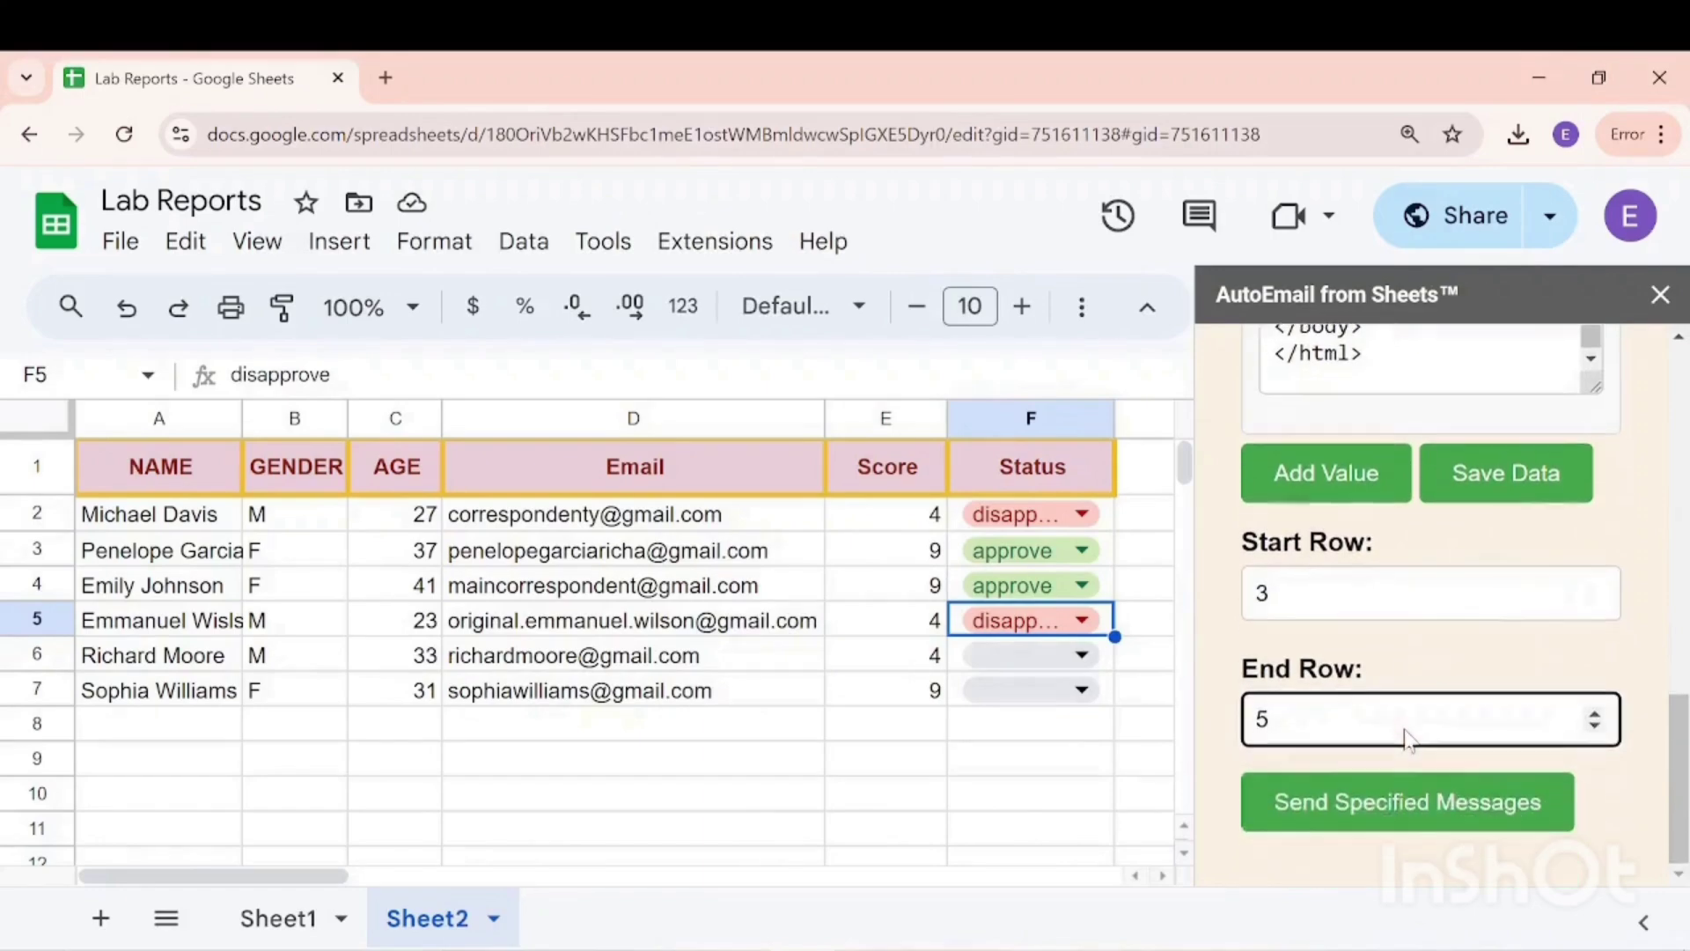
click(1417, 826)
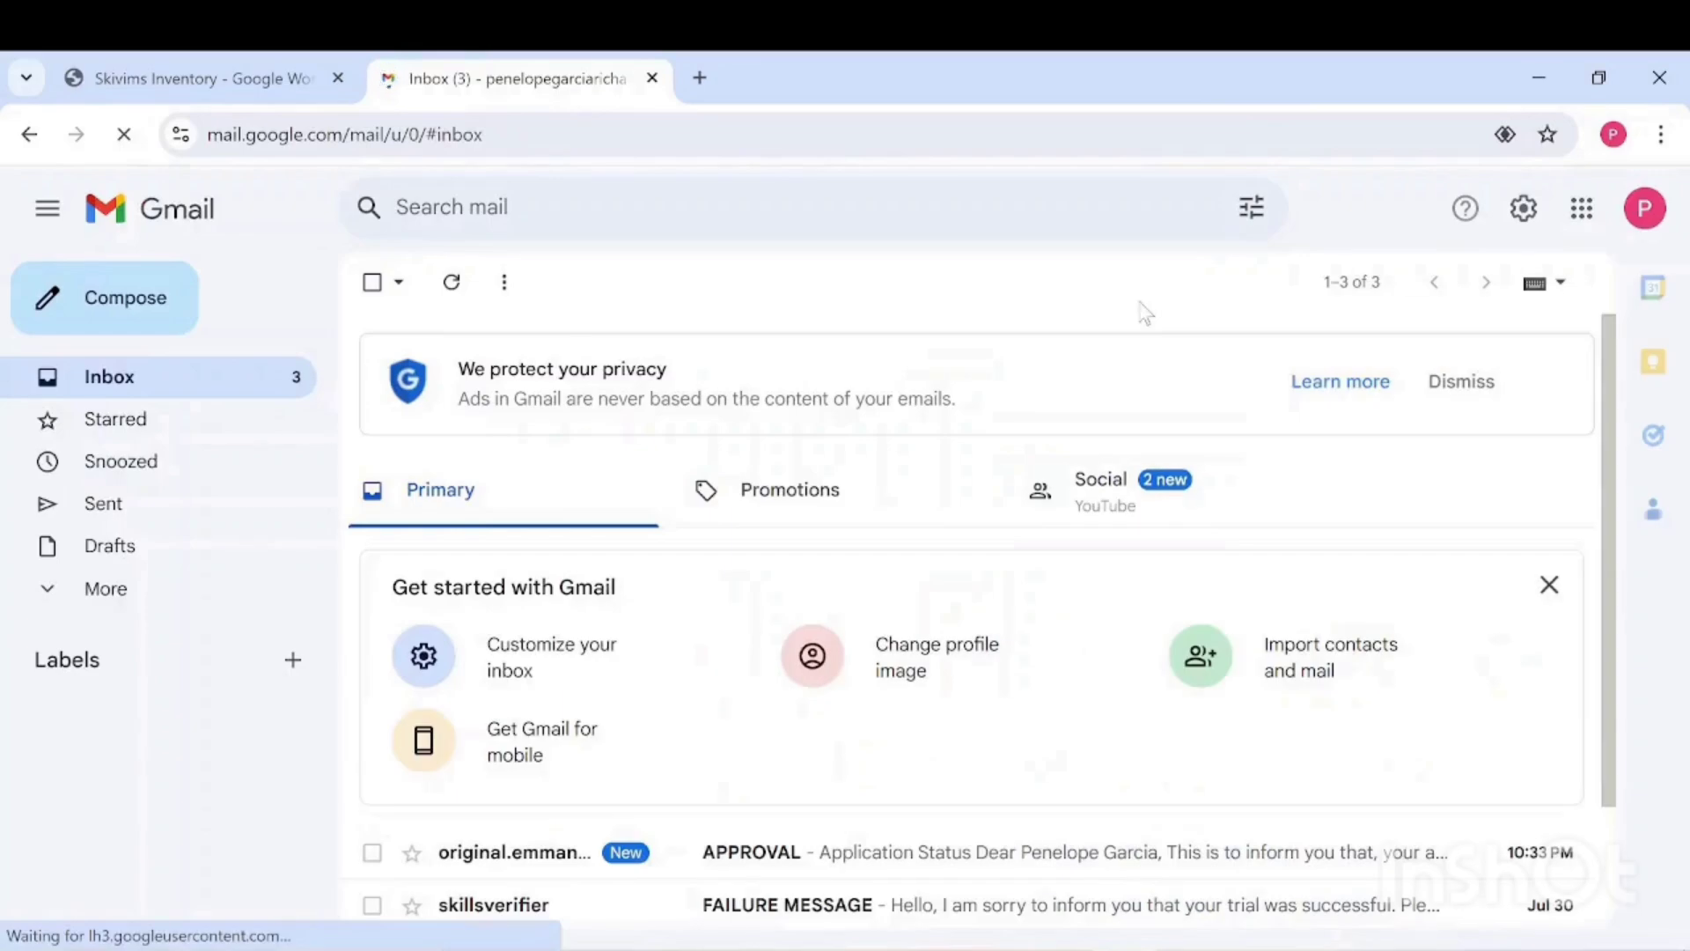
scroll(1043, 436, down, 2)
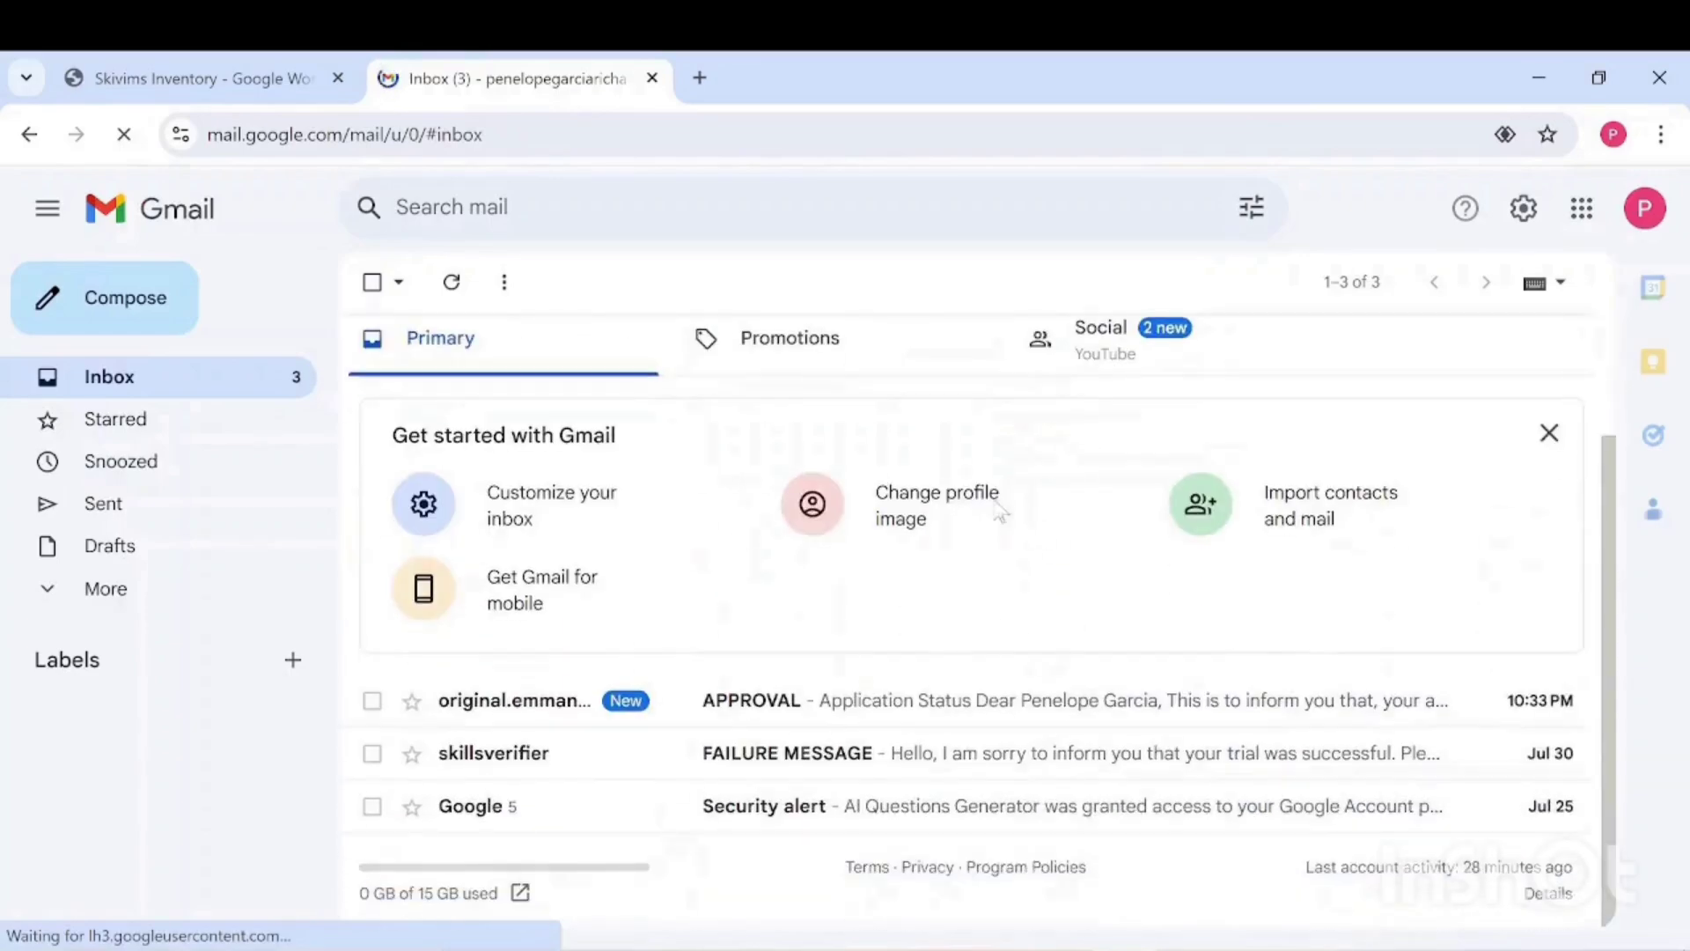
click(960, 710)
scroll(1037, 656, down, 1)
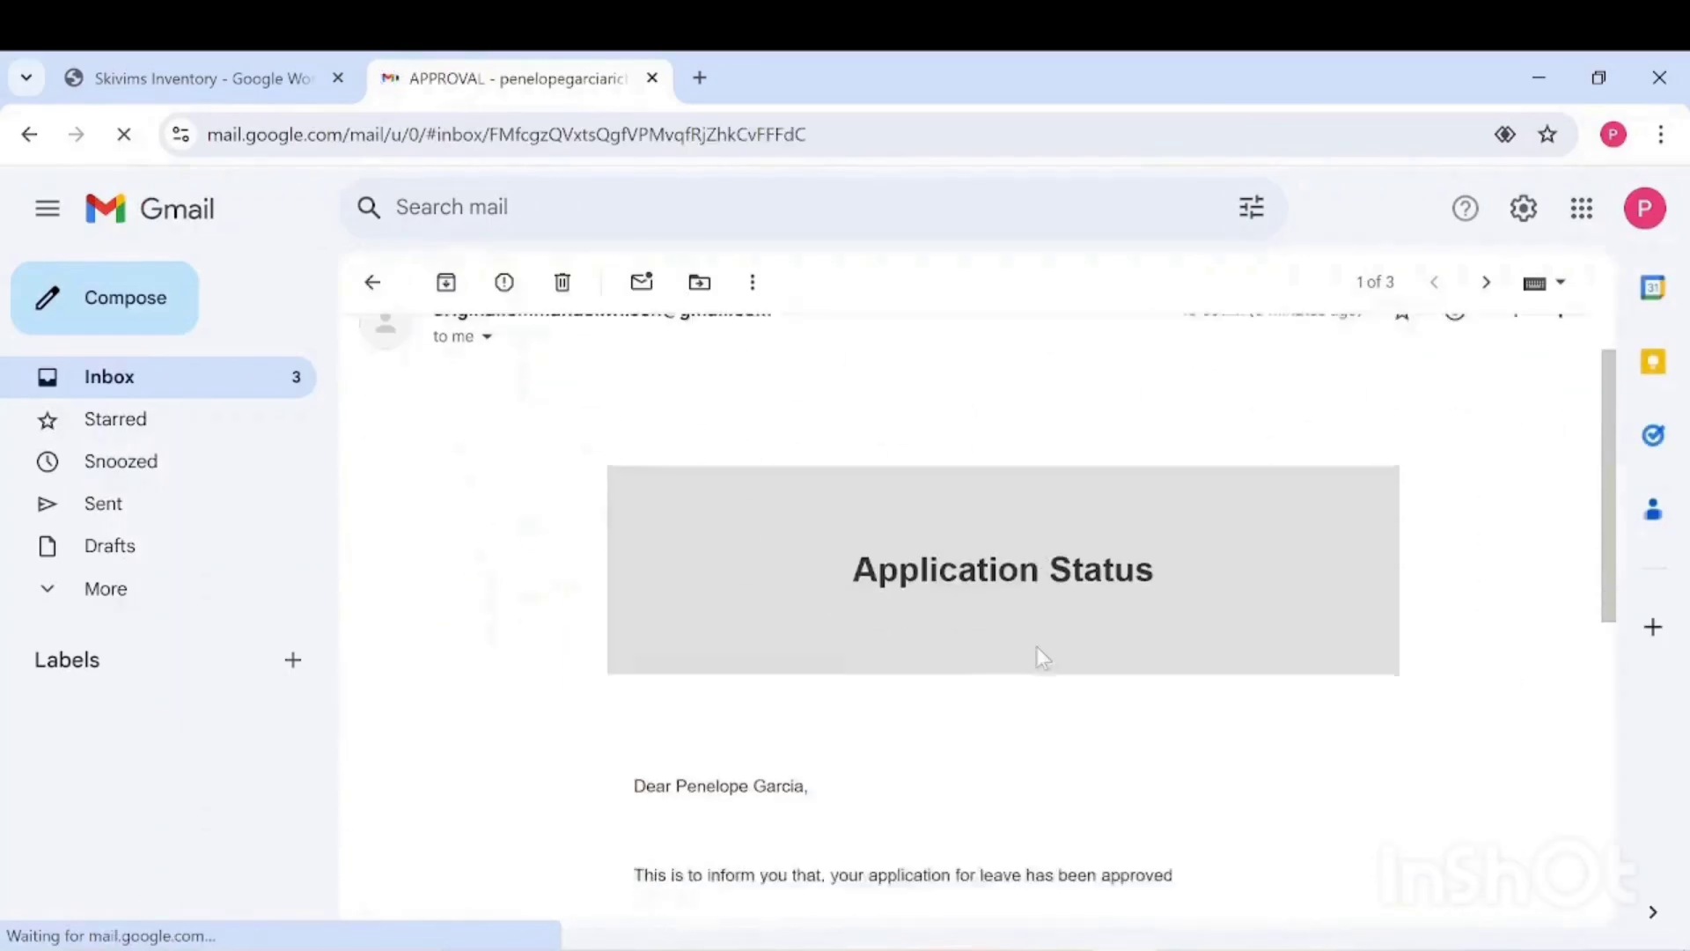